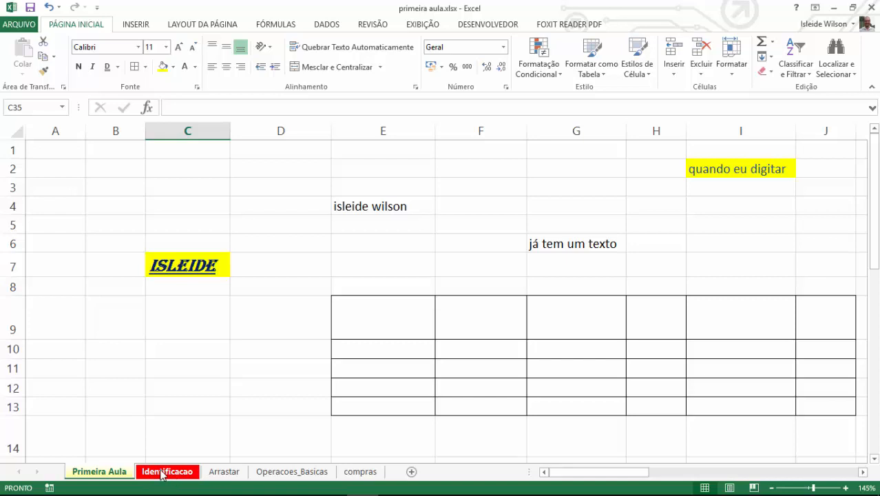
Open the Identificacao sheet and examine which columns and rows the identification form occupies.
click(163, 472)
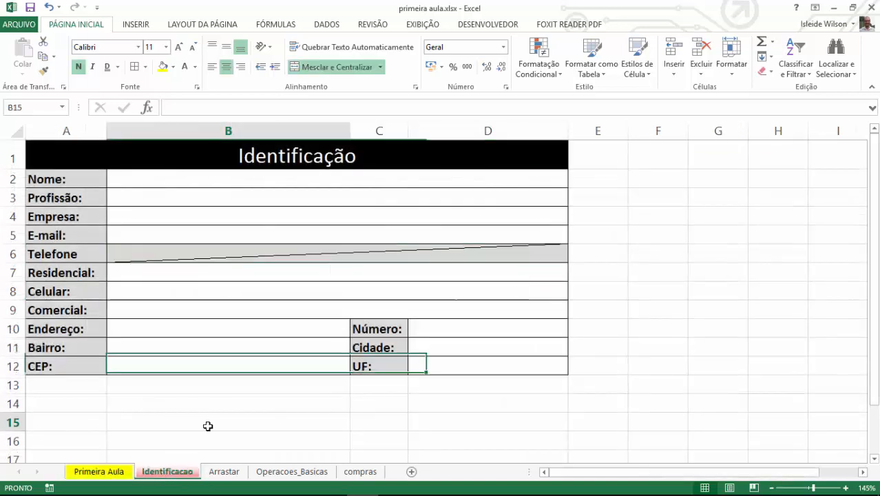
click(207, 423)
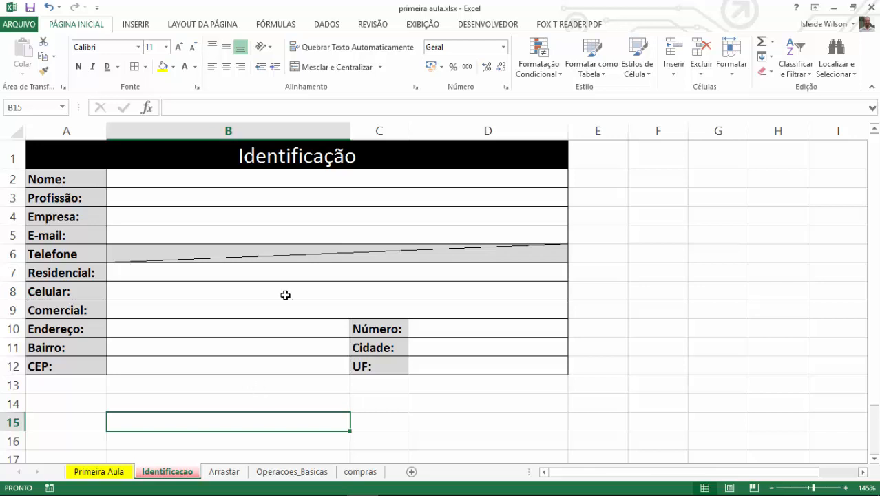
scroll(667, 271, down, 2)
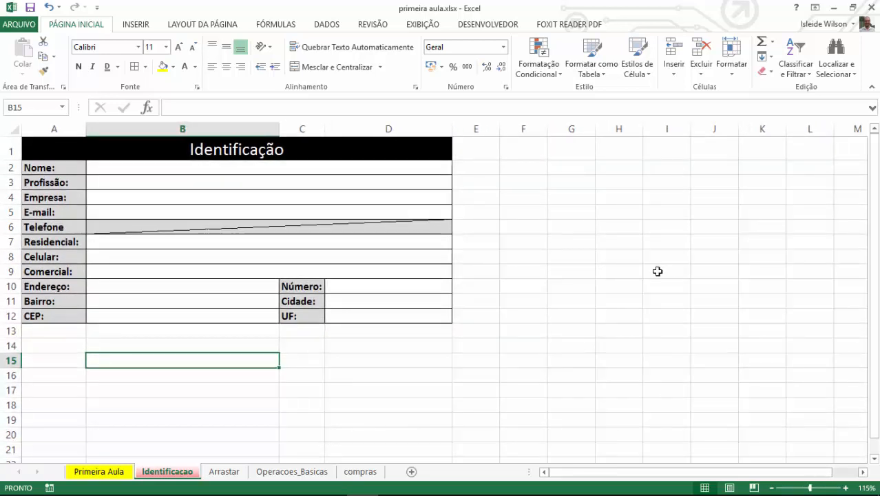
click(73, 129)
click(151, 128)
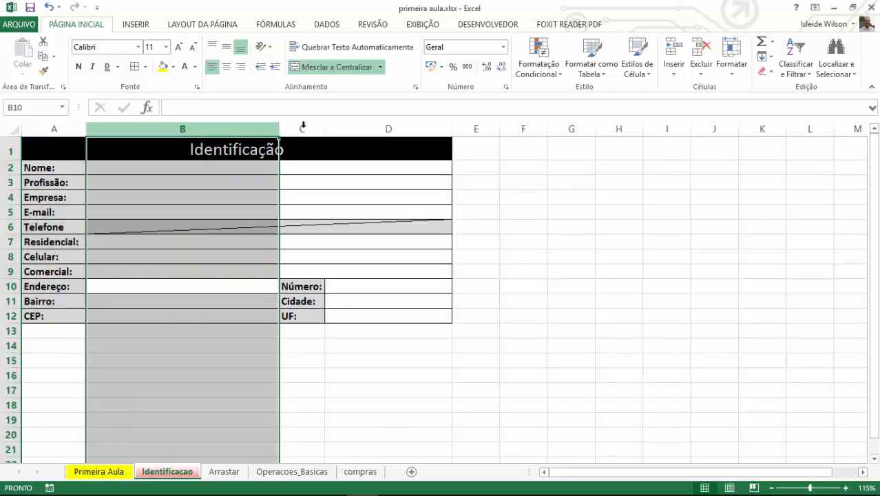
click(302, 129)
click(388, 129)
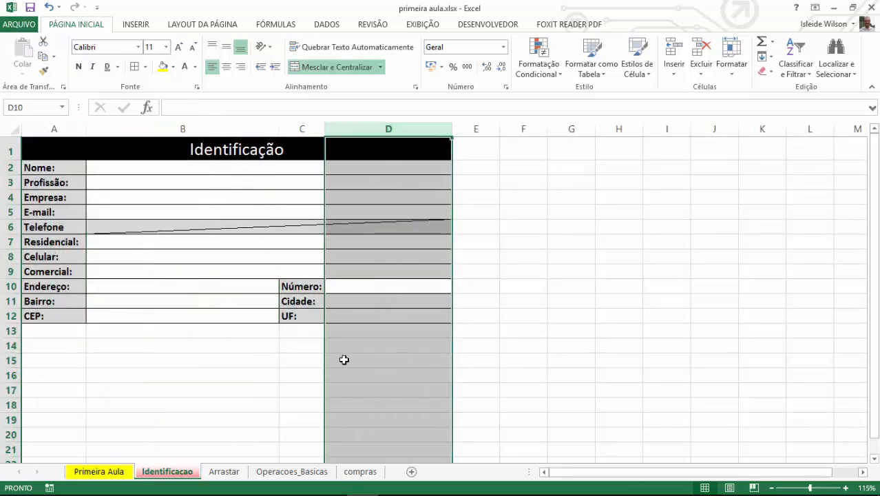
click(297, 372)
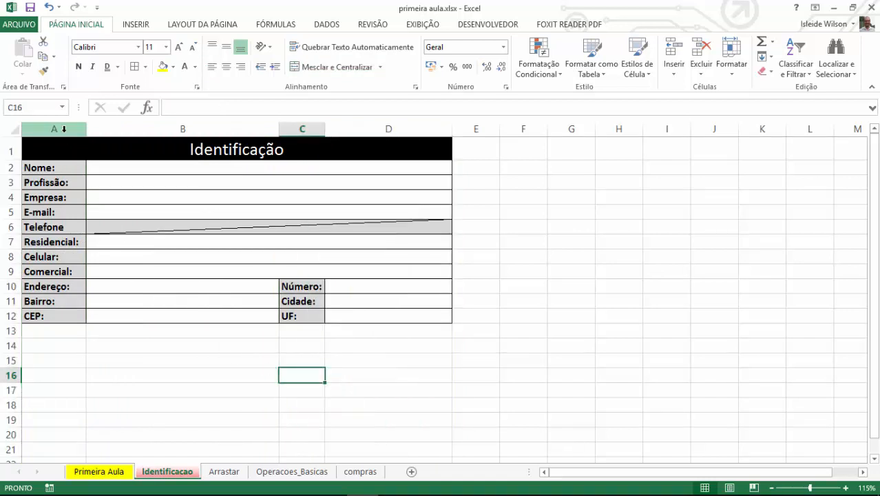
drag(69, 129, 413, 131)
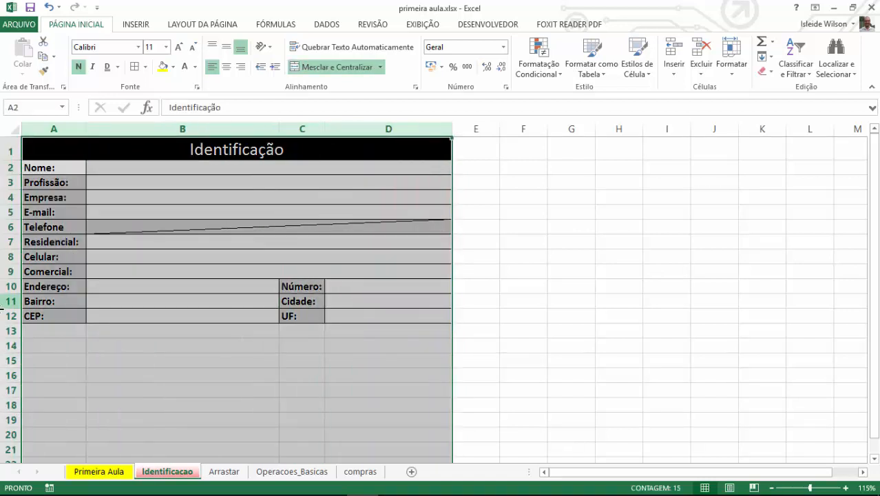
click(9, 316)
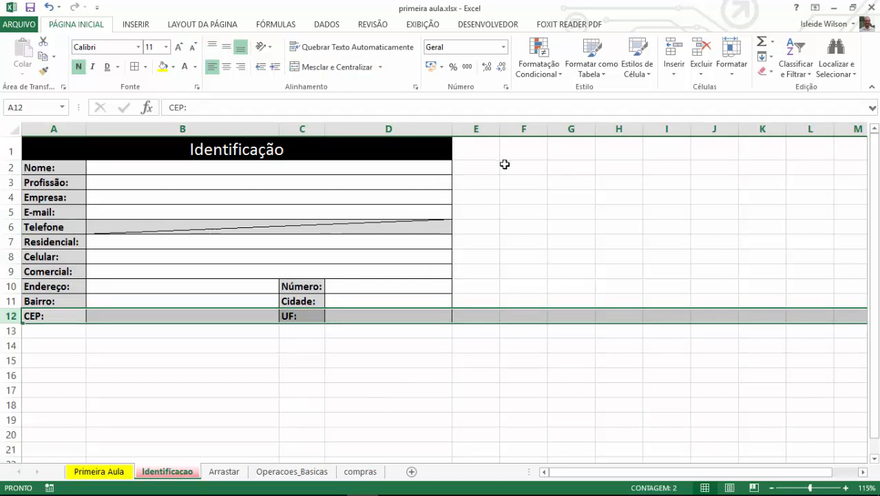
Apply all borders to the range F1:I12 beside the form to create a blank table grid.
drag(514, 151, 652, 316)
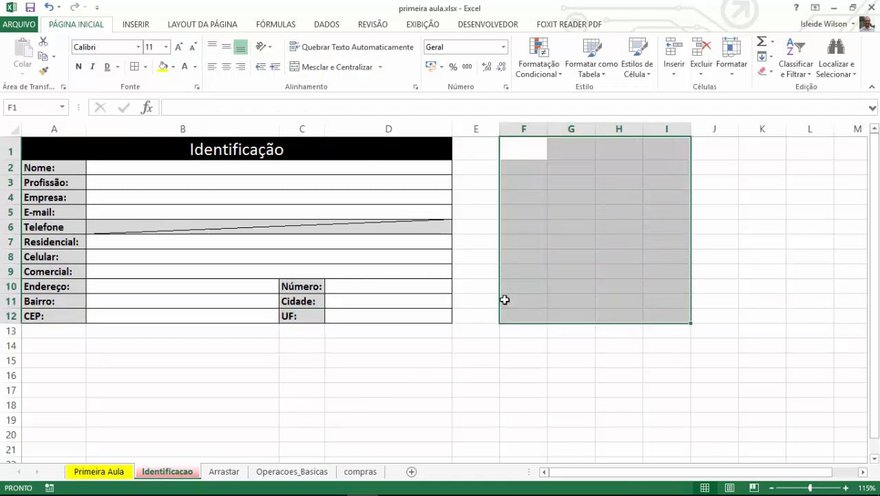
click(146, 67)
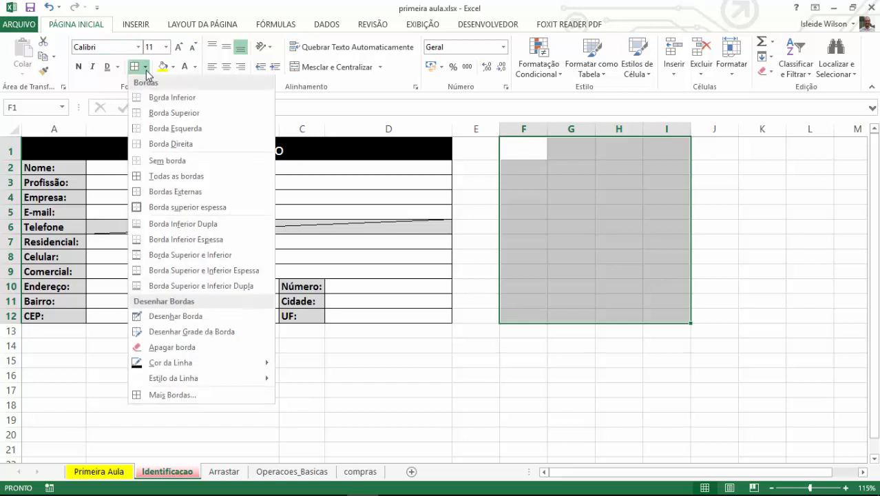
click(155, 176)
click(475, 331)
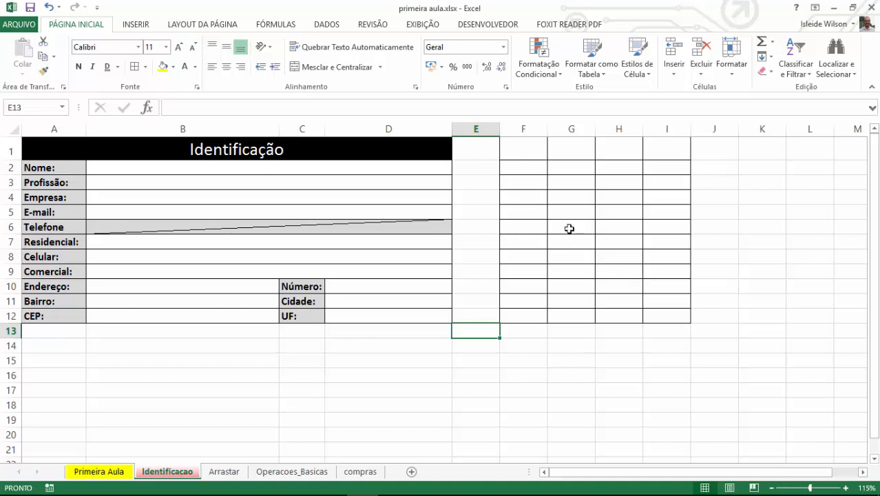
Merge and centre the new table's heading cells F1:I1 and fill them with black.
click(289, 153)
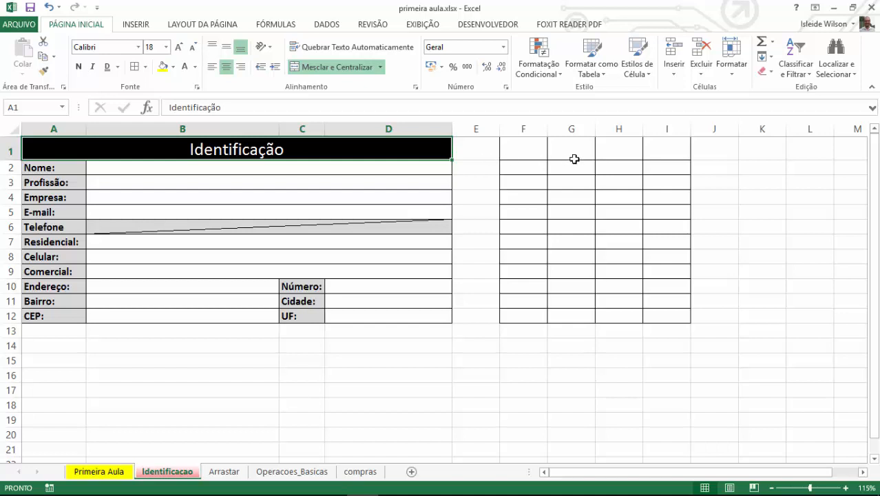
drag(527, 148, 667, 149)
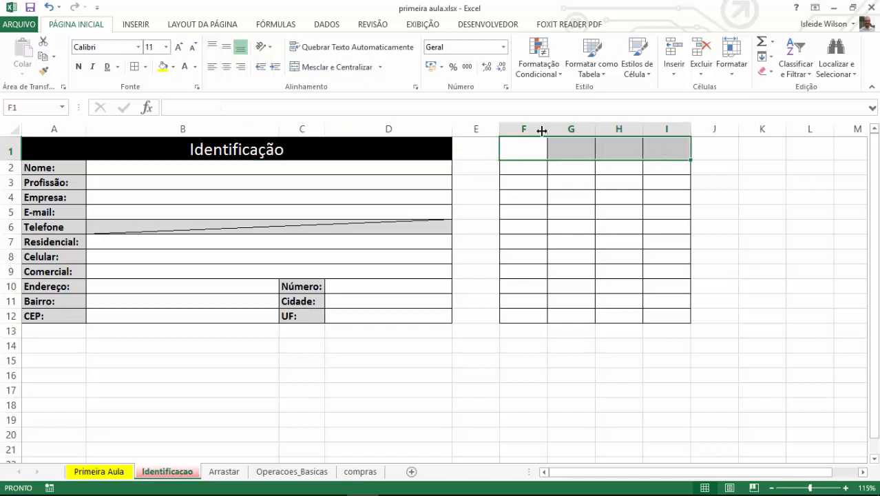
click(323, 68)
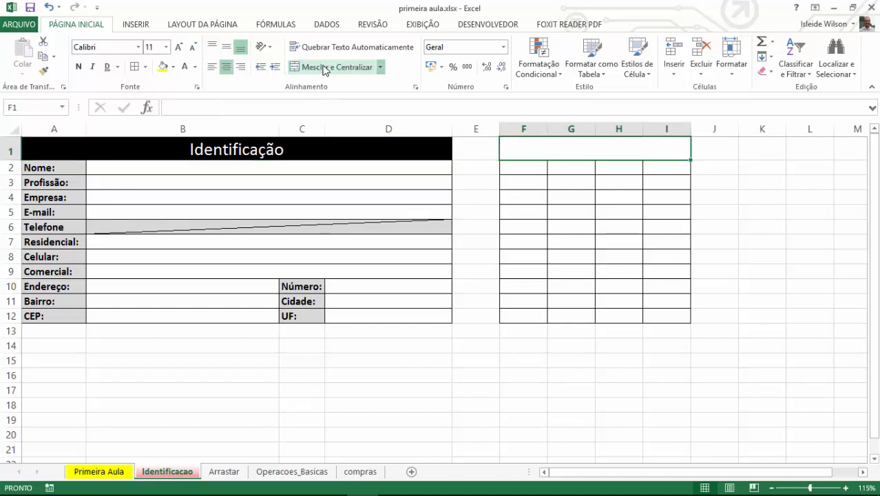
click(173, 67)
click(174, 91)
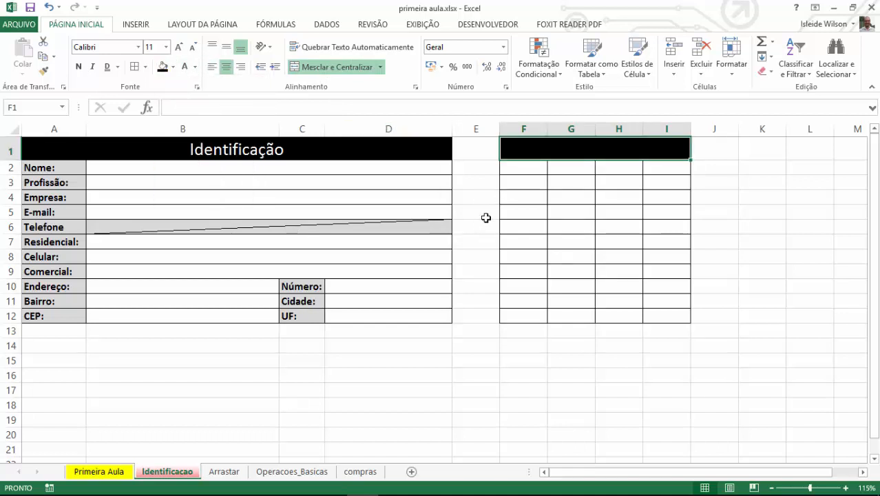
Fill the label cells F2:F12, H10:H12 and G6:I6 of the new table with light grey.
drag(523, 169, 514, 312)
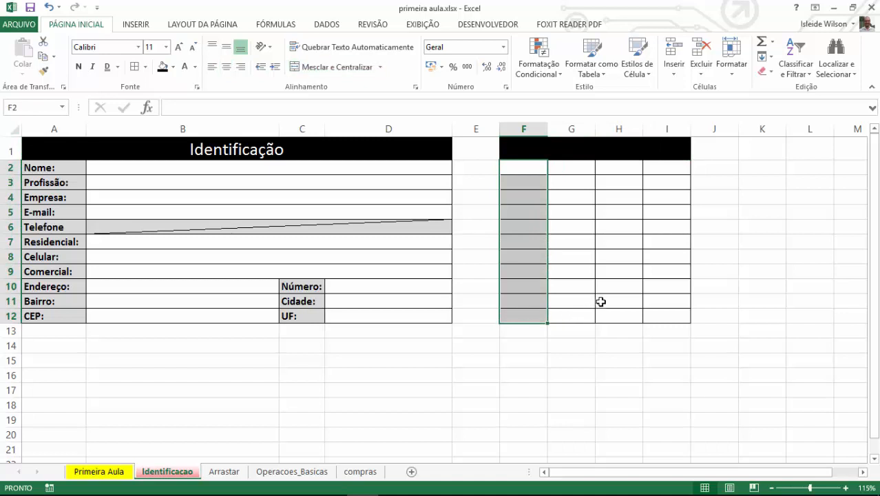
drag(615, 288, 606, 314)
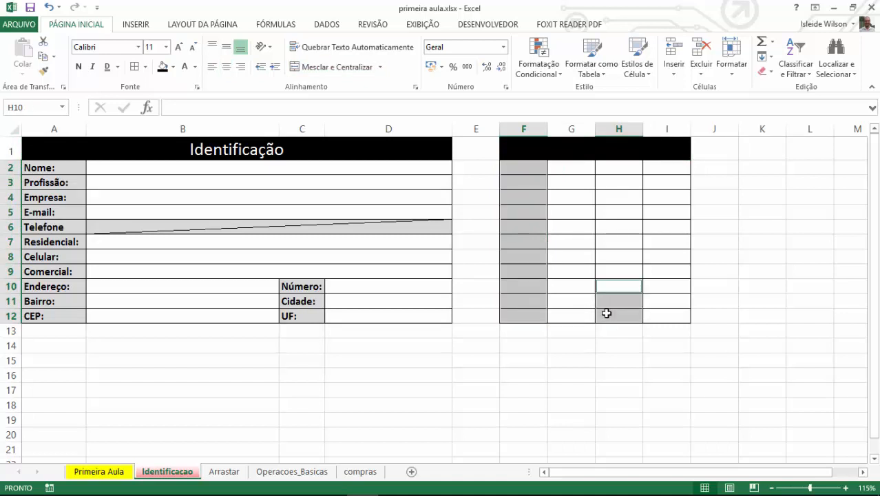
drag(554, 227, 656, 232)
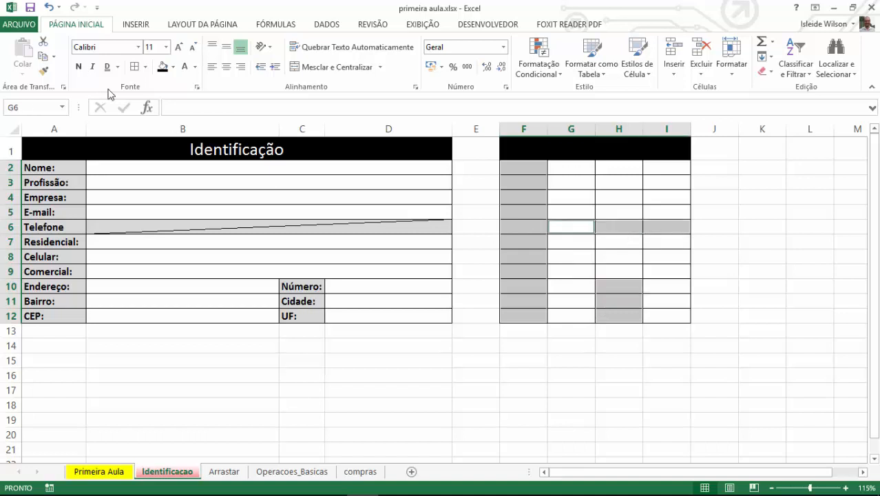
click(173, 67)
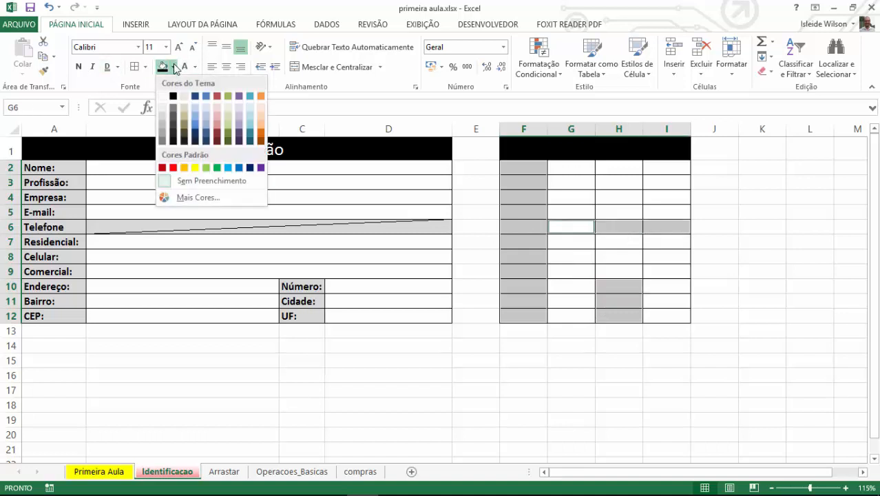
click(164, 113)
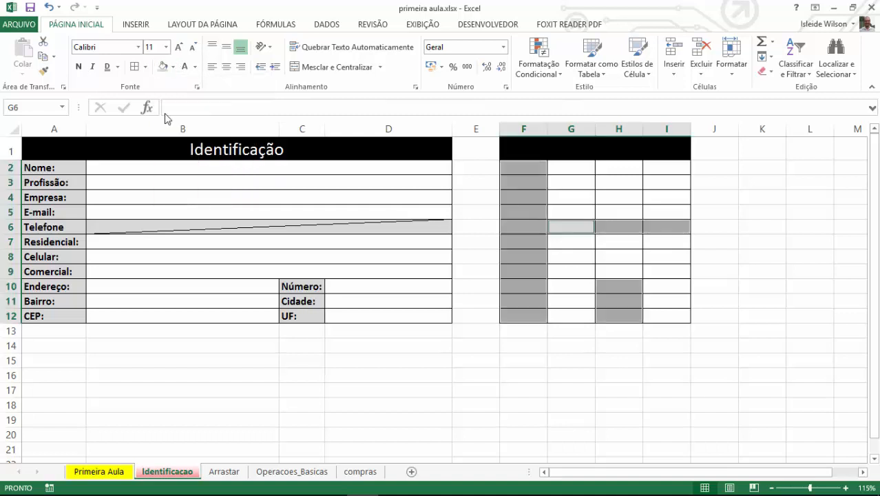
click(536, 227)
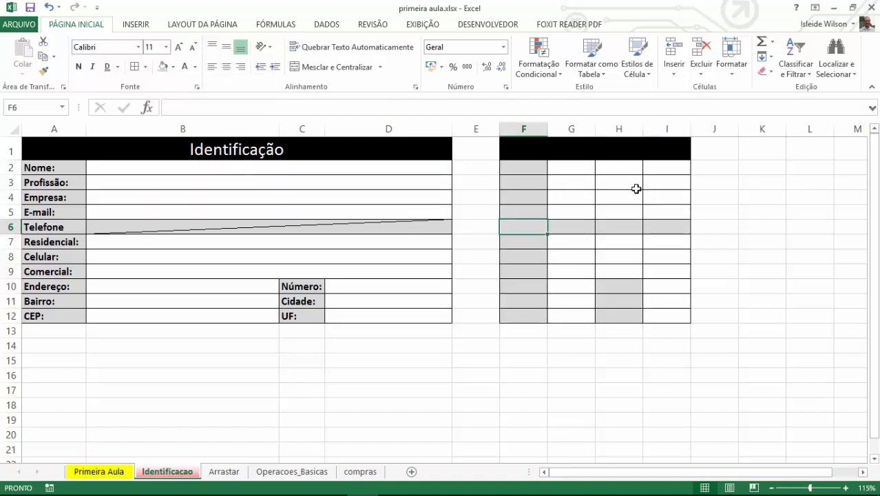
Examine the merged answer cells next to the Nome to Residencial labels in the original form.
click(332, 168)
click(311, 181)
click(310, 197)
click(320, 210)
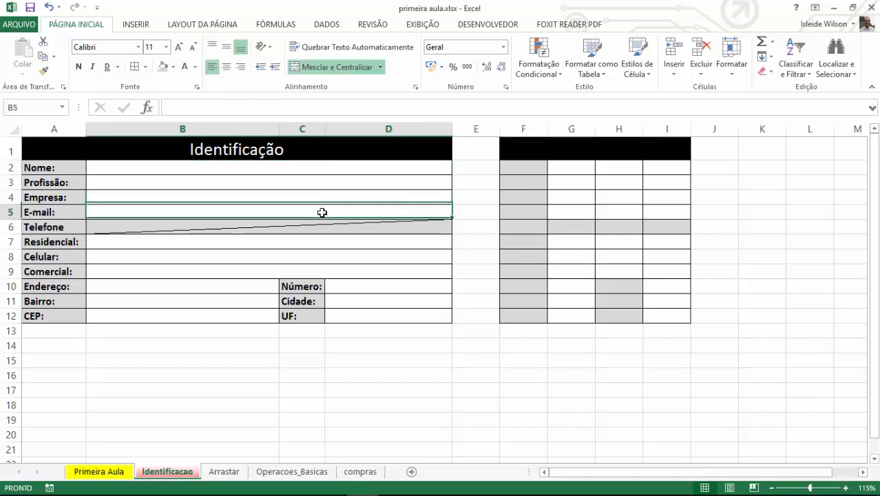
click(320, 237)
click(117, 165)
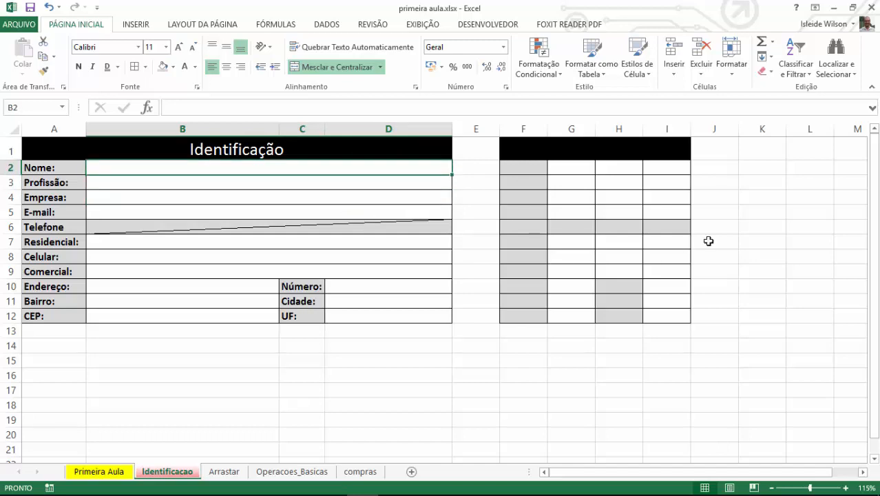
Try out zooming the sheet in and out, bringing the zoom level down to 70%.
ctrl+scroll(764, 226, up, 4)
drag(721, 473, 742, 474)
scroll(525, 240, down, 1)
ctrl+scroll(516, 256, down, 7)
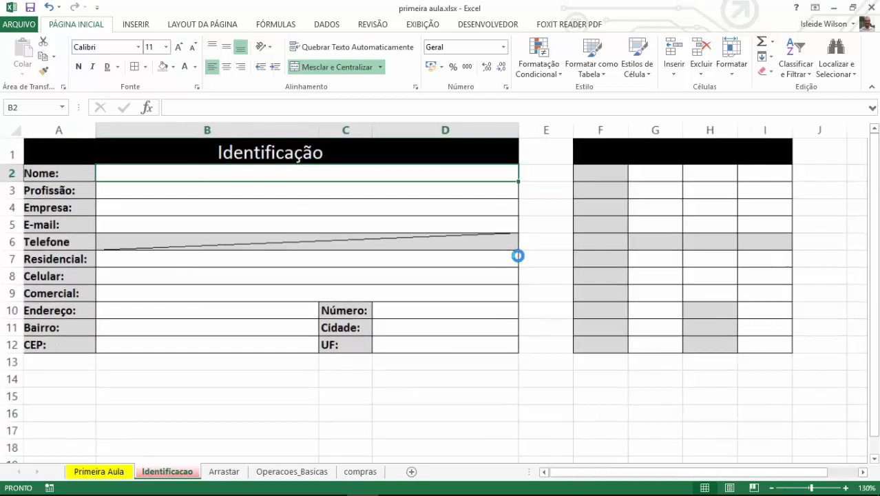
ctrl+scroll(517, 256, up, 3)
ctrl+scroll(516, 256, up, 1)
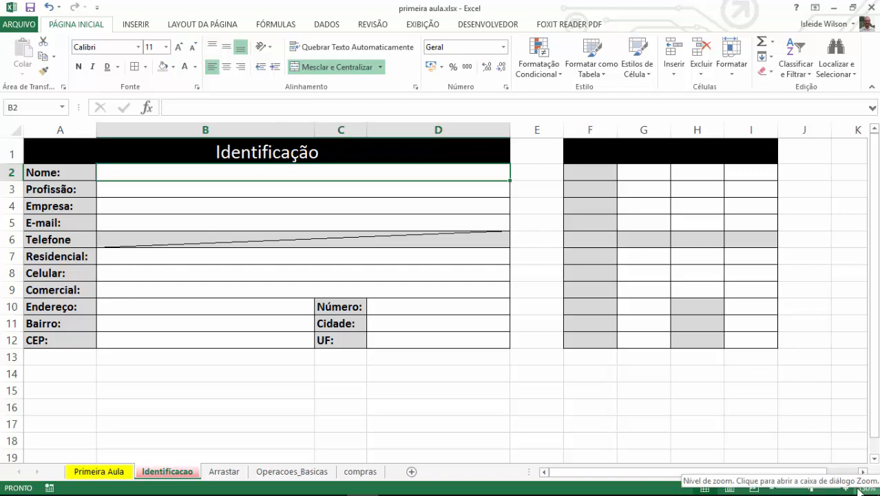
click(772, 489)
click(771, 489)
click(772, 488)
click(772, 489)
click(772, 489)
click(772, 489)
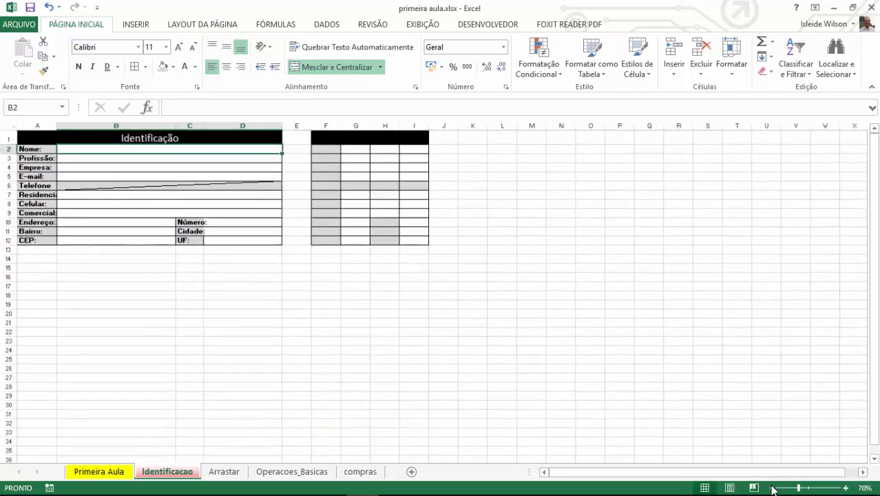
Zoom the sheet in to 160% and bring the blank table in columns F to I into view.
click(848, 487)
click(849, 487)
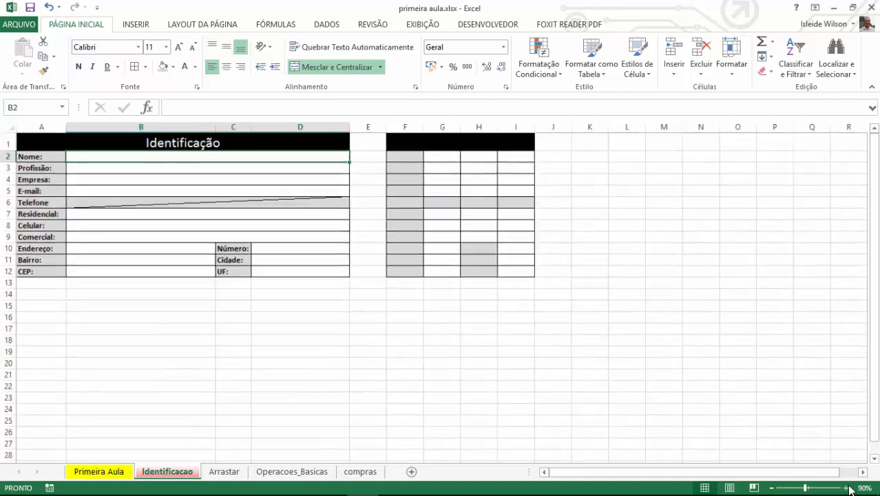
click(848, 487)
click(848, 488)
click(849, 487)
click(848, 487)
click(848, 487)
click(848, 488)
click(848, 487)
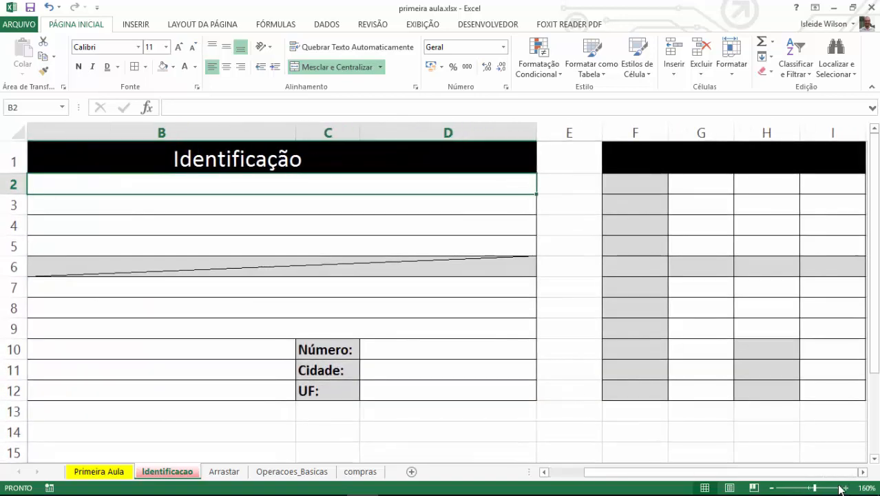
click(871, 474)
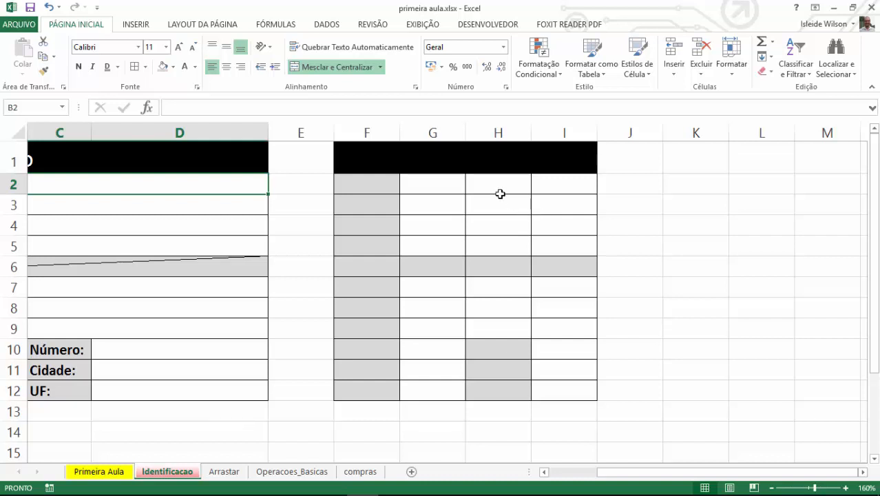
Merge and centre the ranges G2:I2, G3:I3 and G4:I4 one row at a time.
click(432, 180)
drag(432, 179, 585, 185)
click(341, 66)
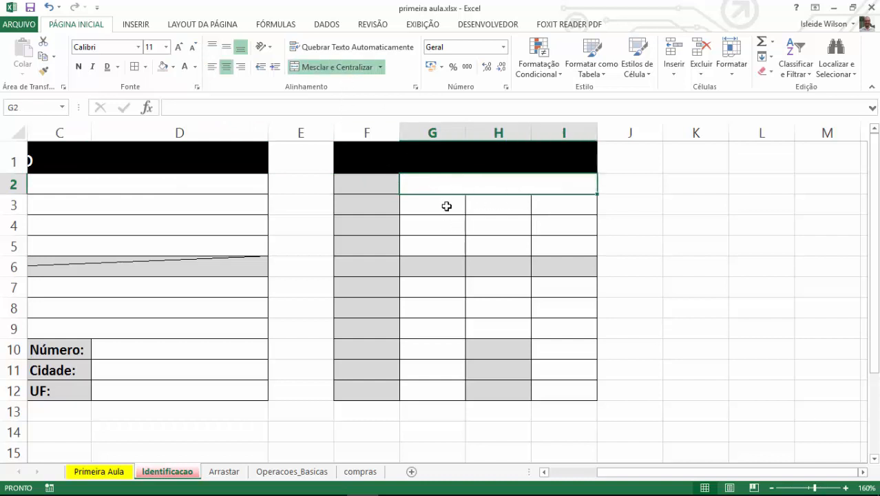
drag(451, 204, 561, 205)
click(324, 67)
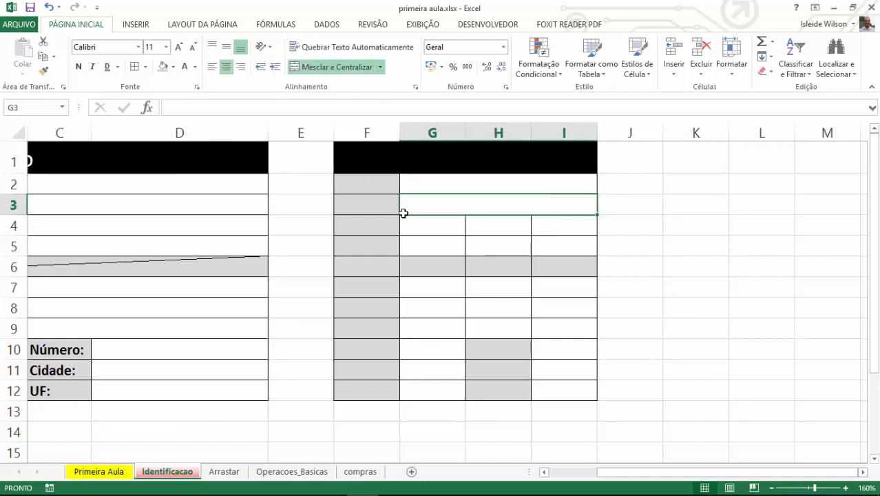
drag(417, 226, 575, 228)
click(324, 67)
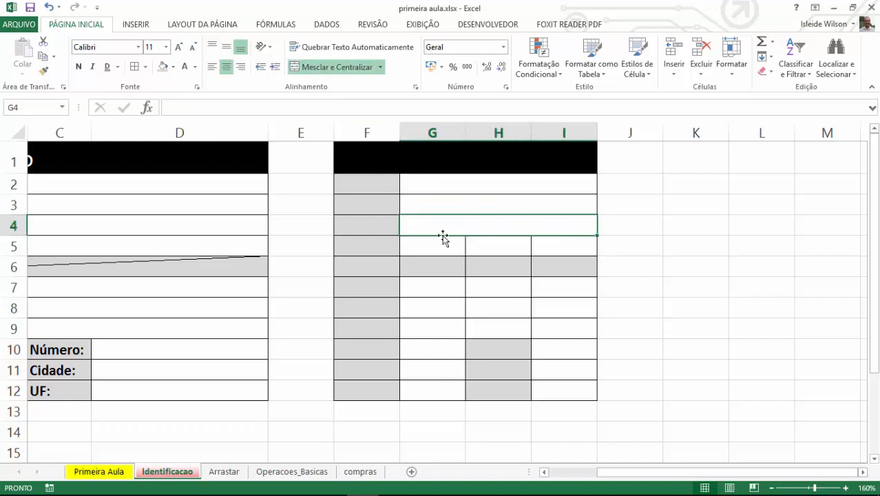
click(465, 294)
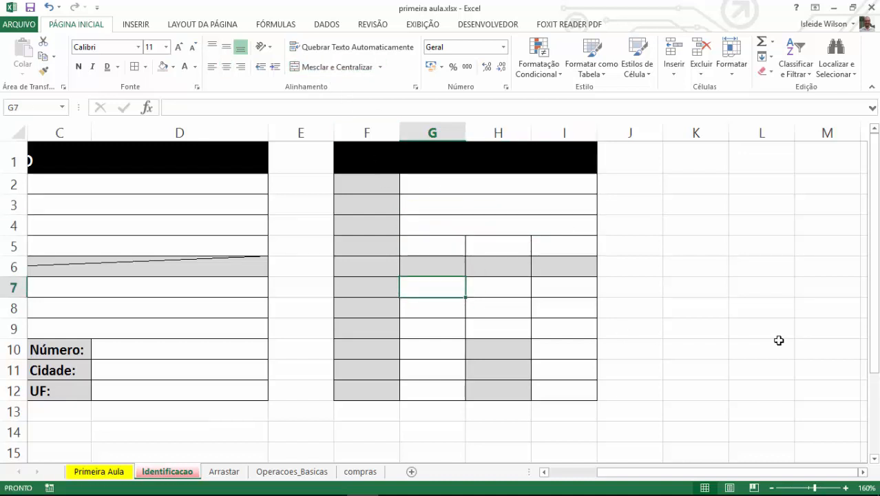
Undo the three row-by-row merges in rows 2 to 4 of the new table.
key(ctrl+z)
key(ctrl+z)
key(ctrl+z)
click(664, 305)
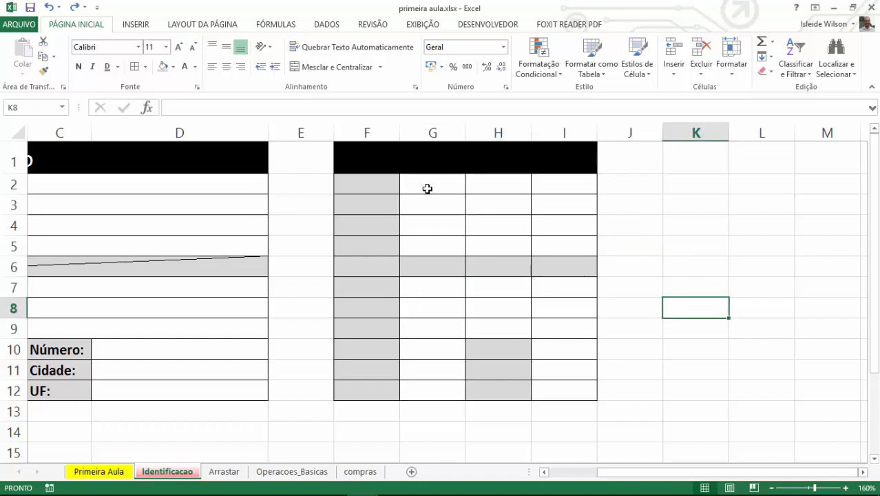
Merge and centre the whole range G2:I9 into a single cell.
drag(426, 188, 546, 323)
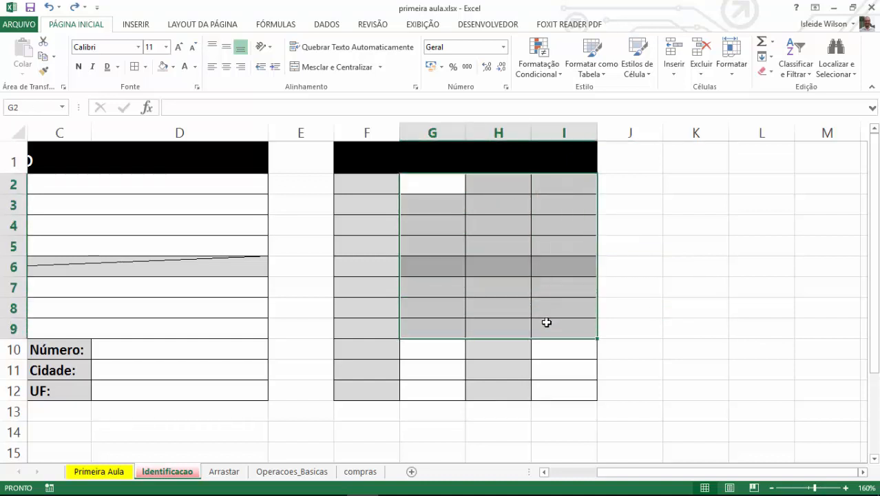
click(336, 67)
click(364, 205)
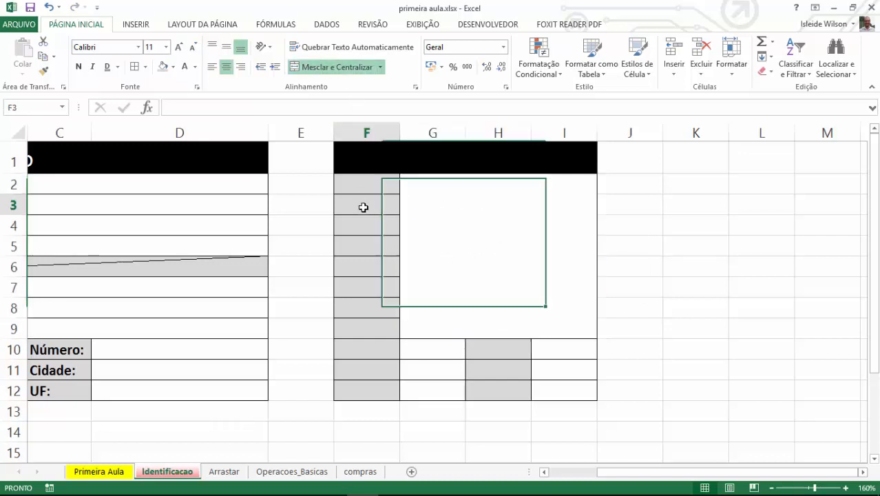
click(454, 250)
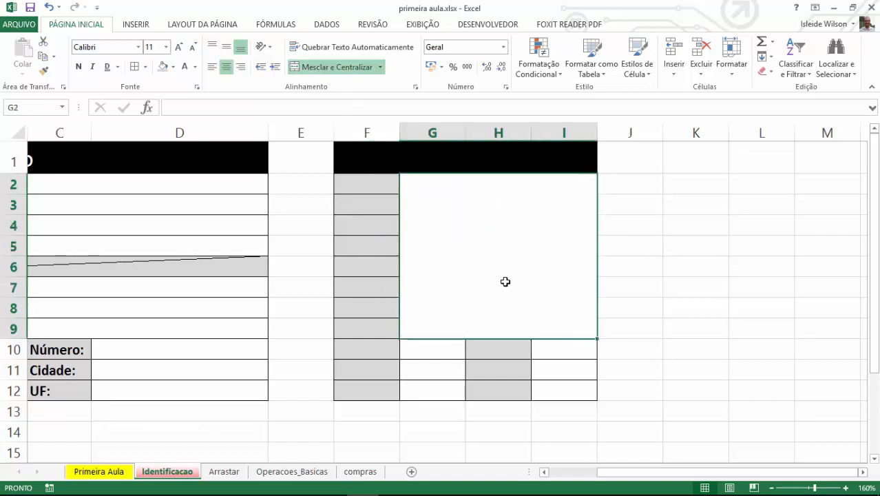
Examine how rows 2 to 8 of the original Identificação form are merged across columns B to D.
click(543, 471)
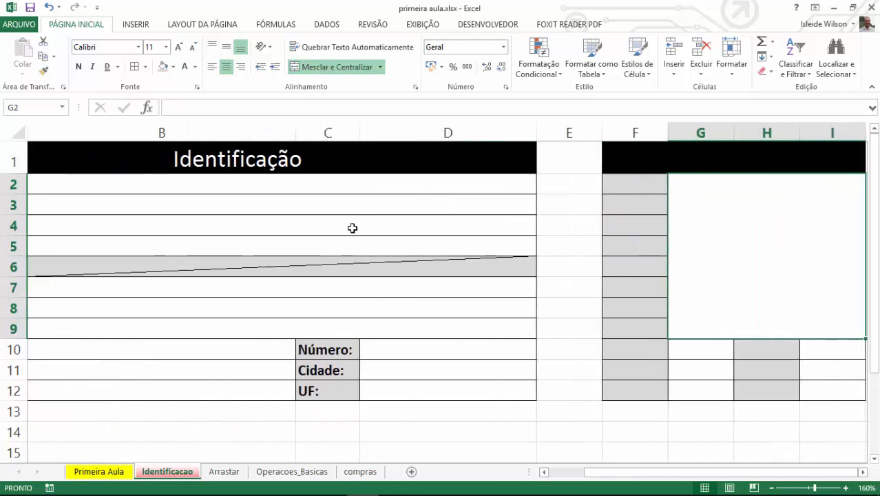
click(338, 187)
click(339, 204)
click(335, 226)
click(331, 246)
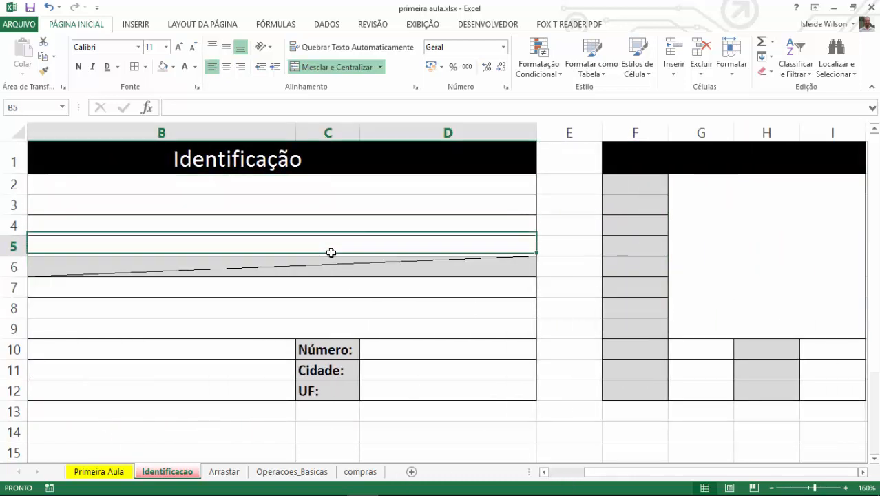
click(331, 266)
click(337, 303)
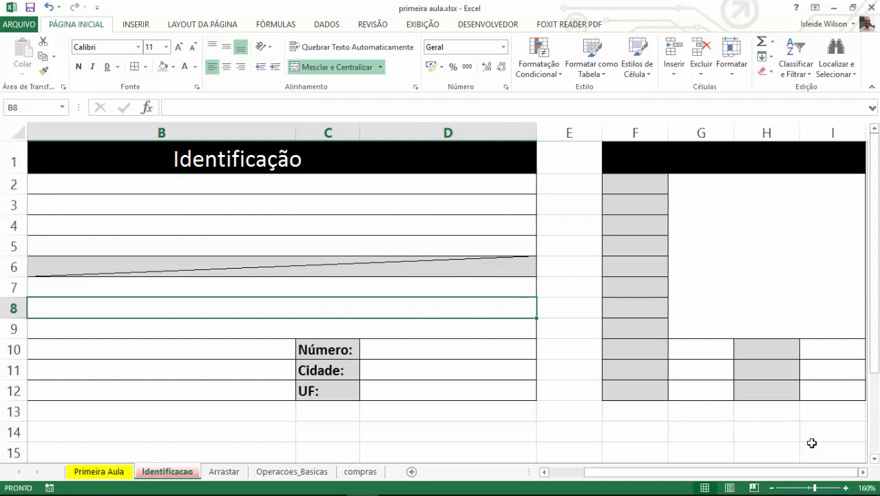
click(863, 471)
Unmerge the large merged block G2:I9 in the new table.
click(441, 220)
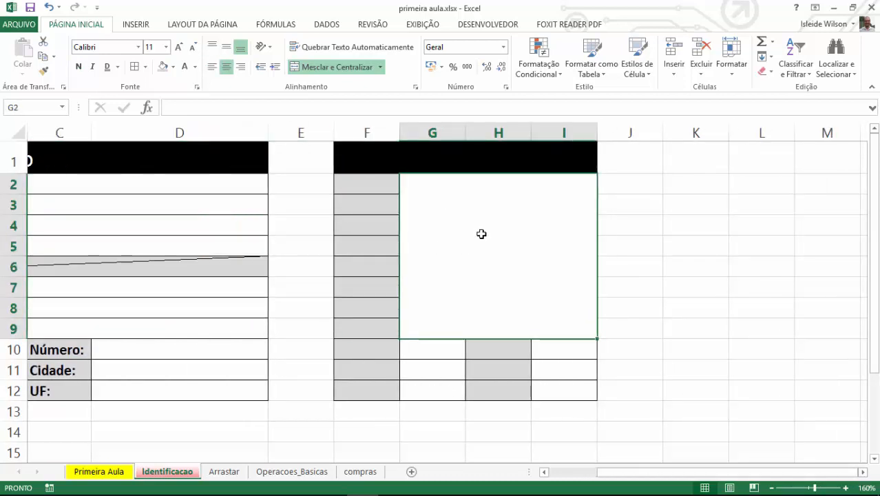
click(380, 67)
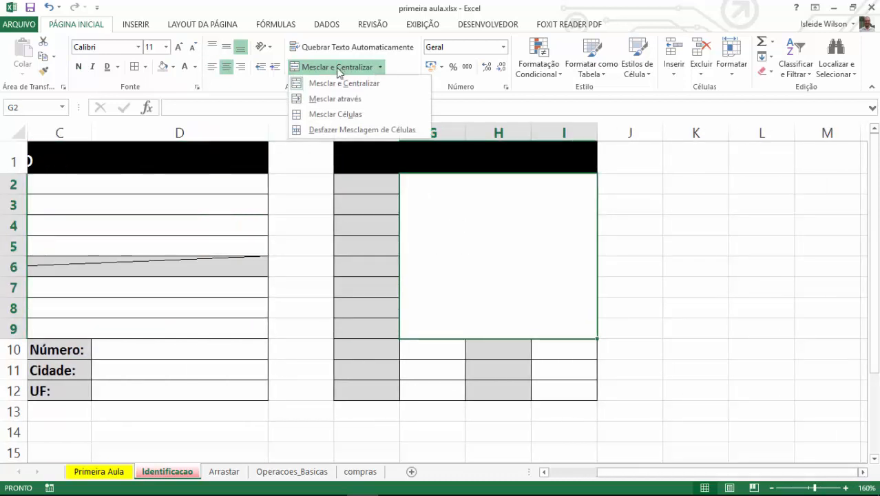
click(359, 131)
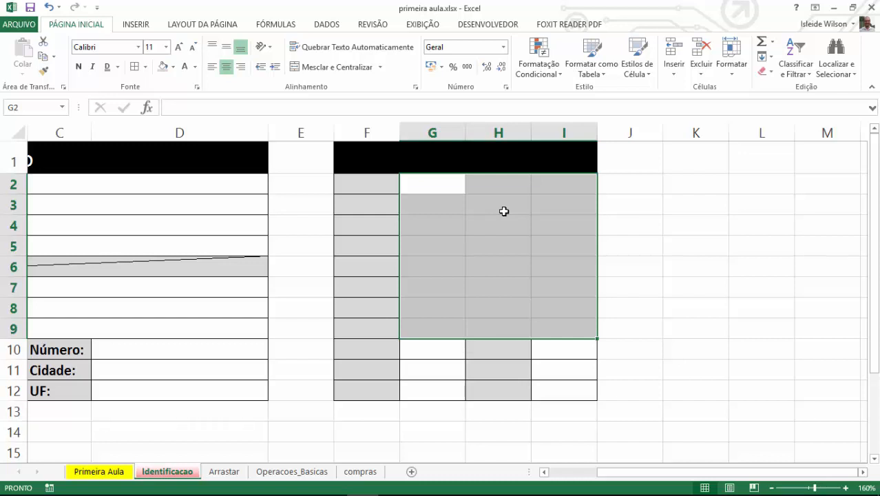
Enter a first name as sample text in cell K2.
click(692, 177)
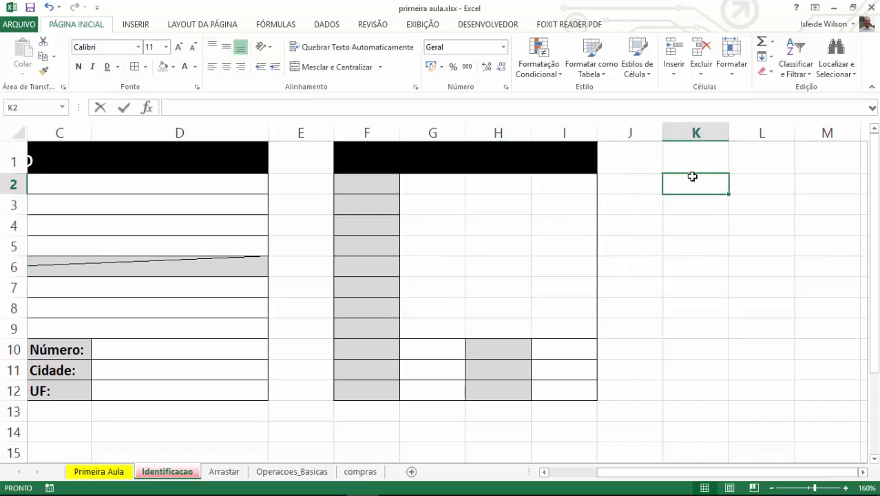
text(isleide)
key(Return)
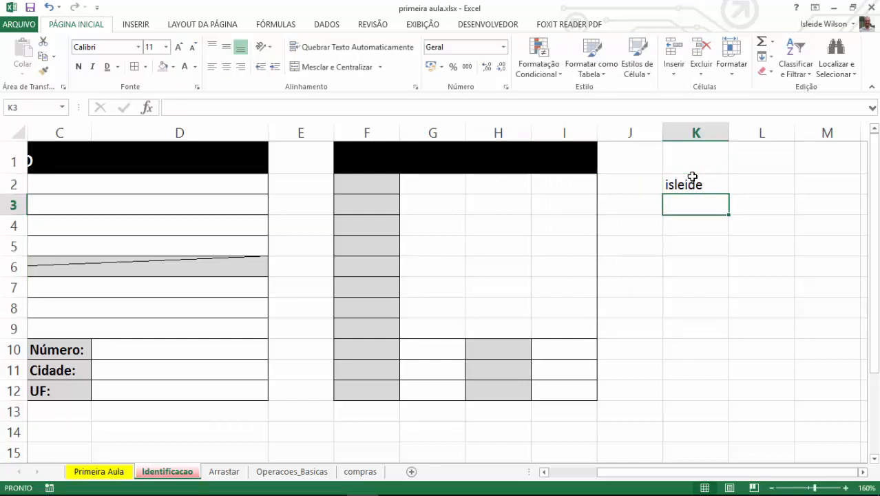
Try bold formatting on the sample name in K2 and remove it again.
click(709, 186)
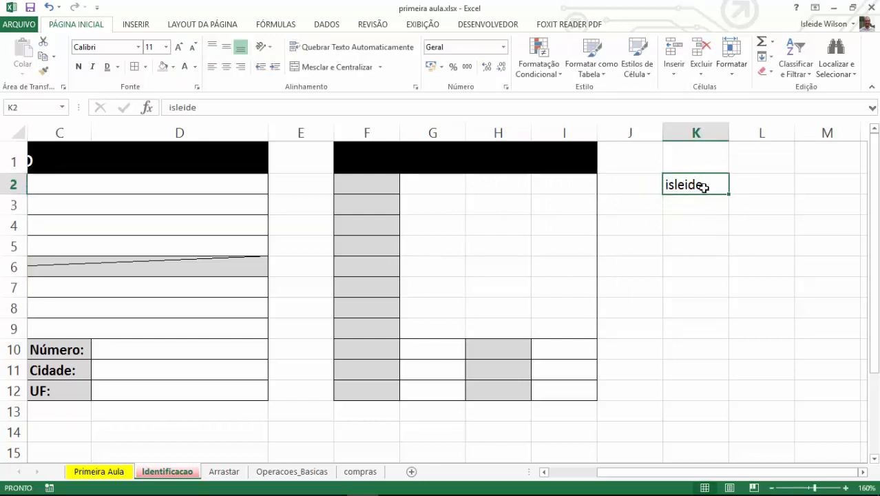
click(78, 67)
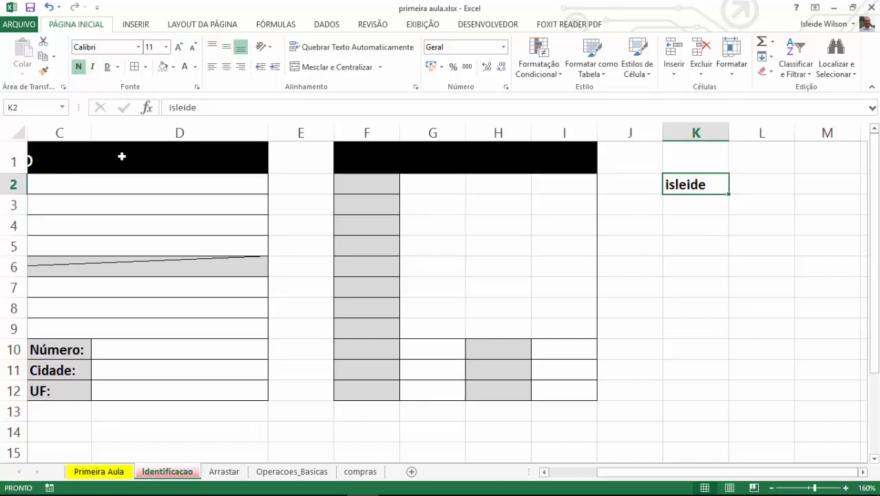
click(702, 222)
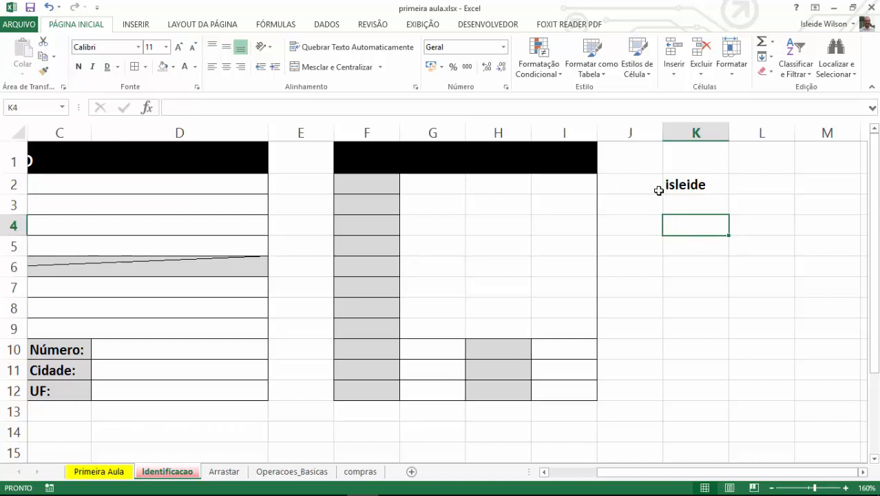
click(698, 187)
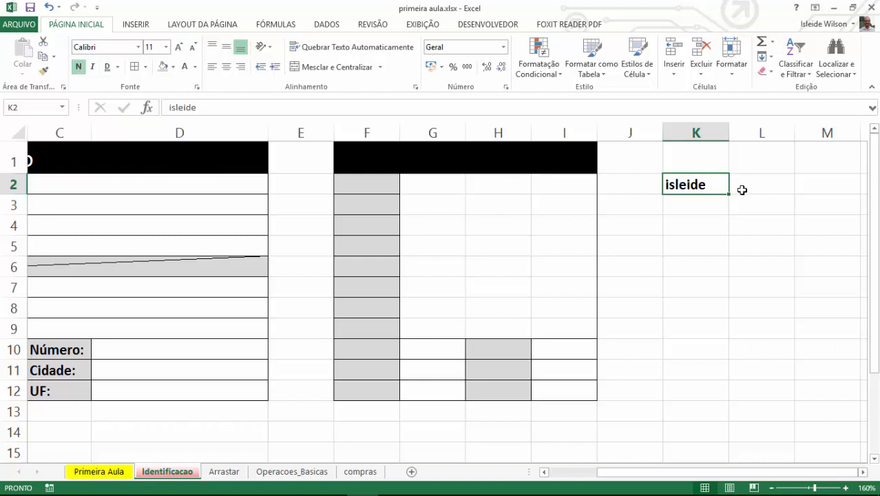
click(77, 69)
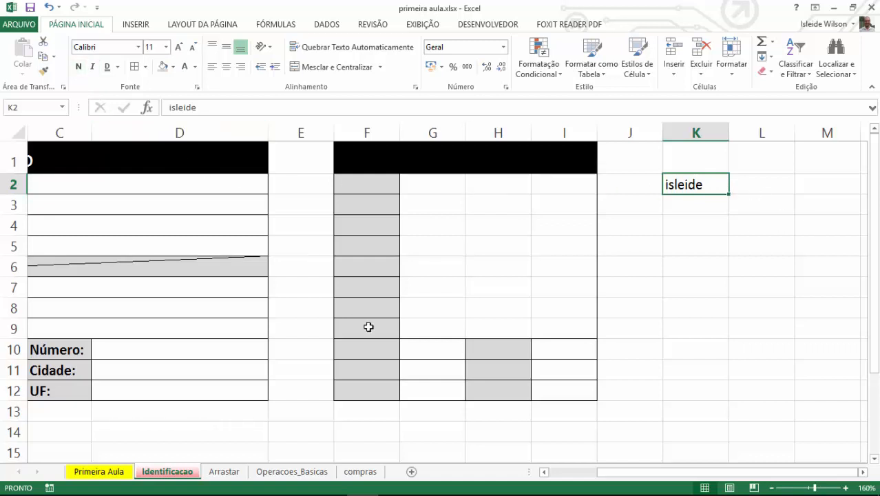
Format the sample name in K2 as bold and italic with a single underline.
click(79, 67)
click(92, 66)
click(118, 66)
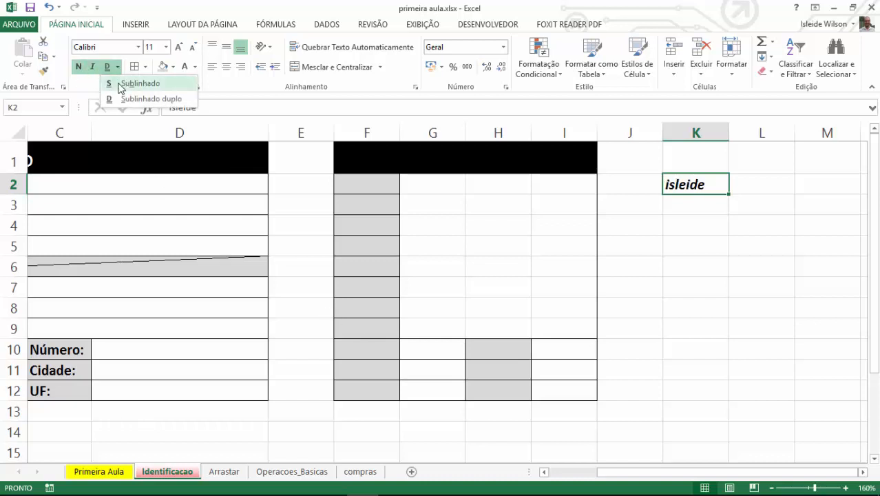
click(131, 83)
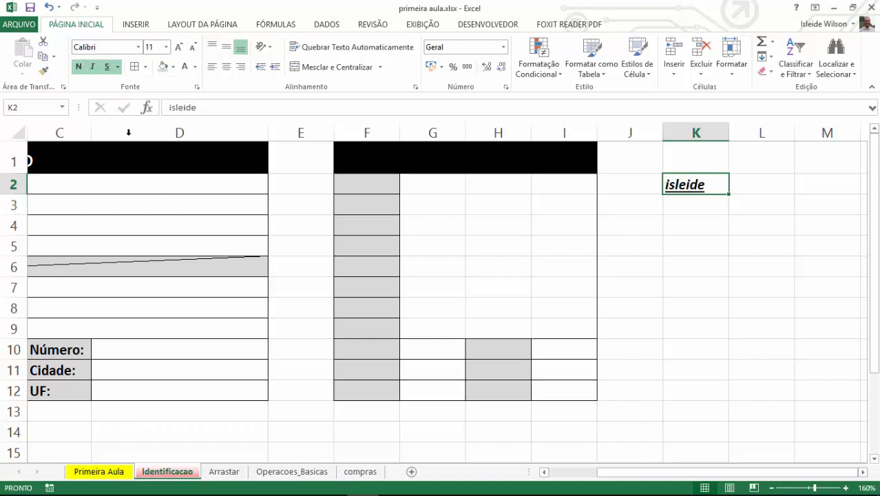
Apply all borders to cell K2.
click(145, 67)
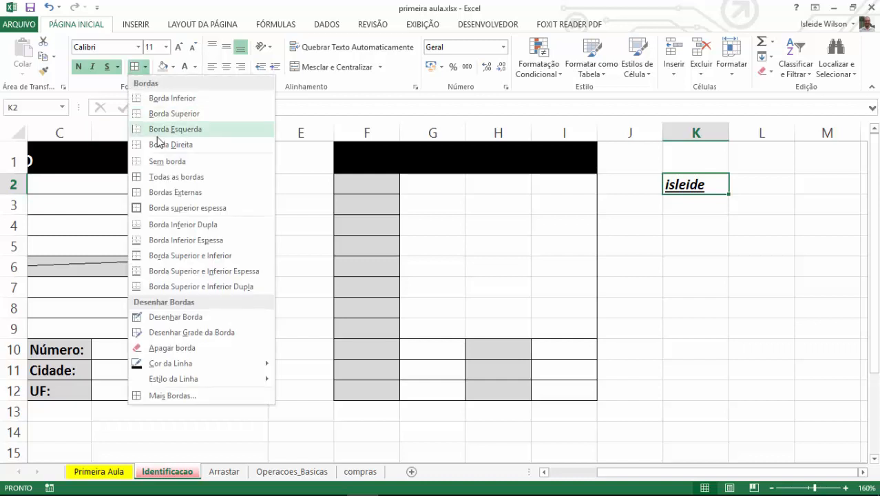
click(179, 177)
click(818, 270)
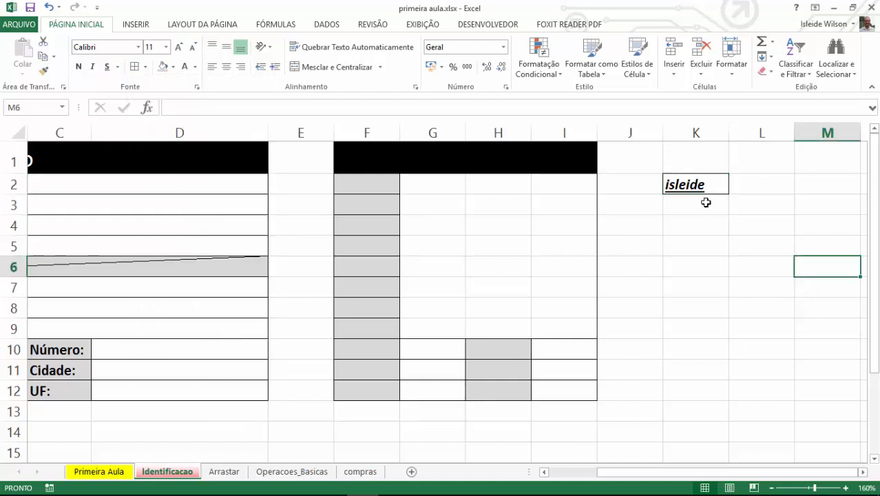
Remove the borders from cell K2 using the no-border option.
click(713, 177)
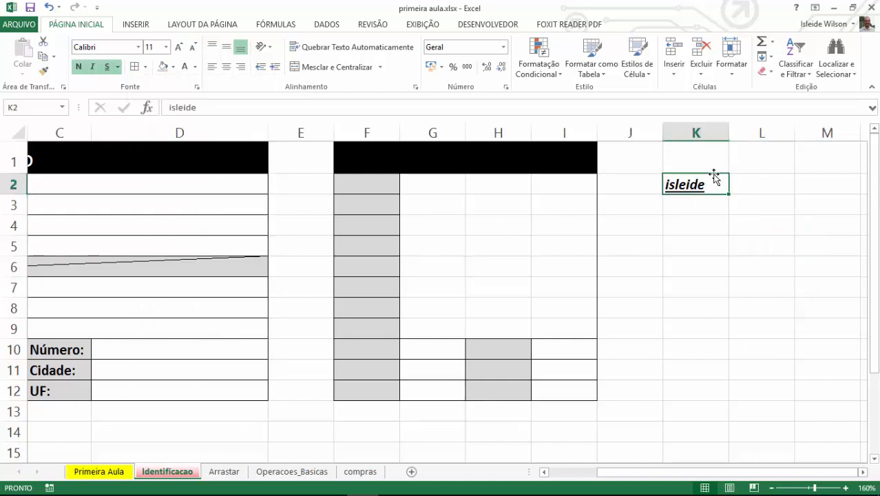
click(145, 66)
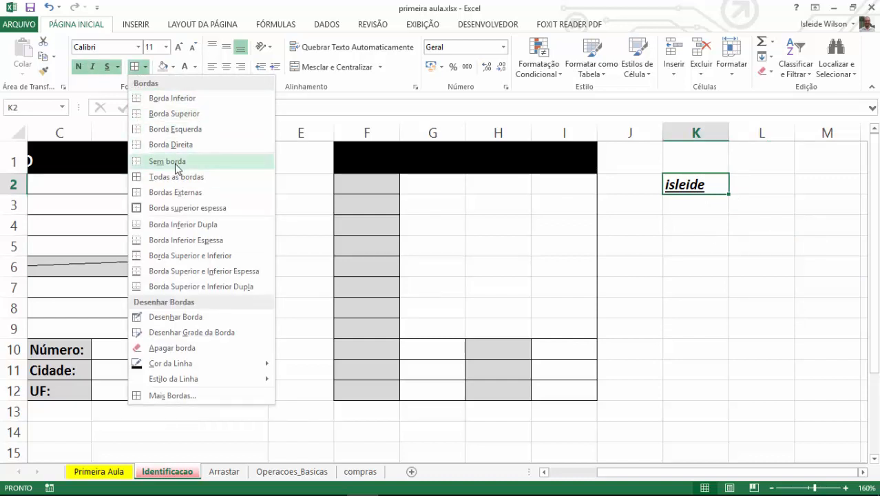
click(705, 224)
click(704, 228)
click(709, 184)
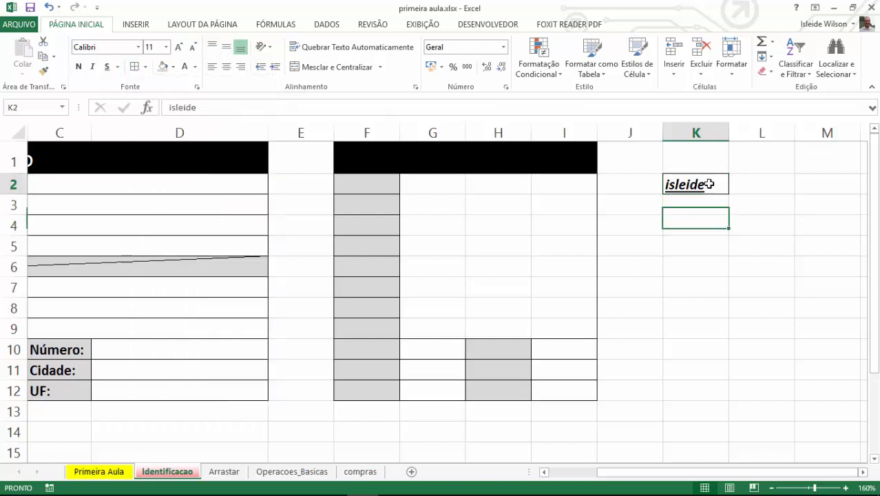
click(145, 71)
click(166, 159)
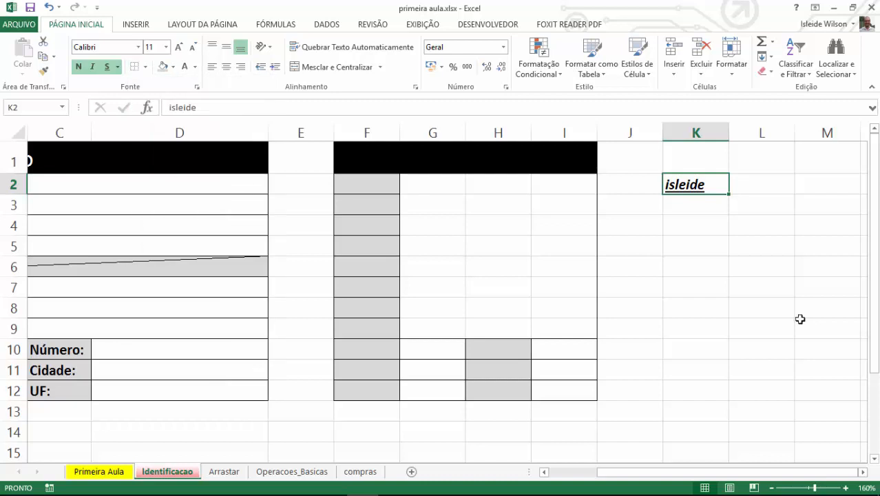
click(782, 252)
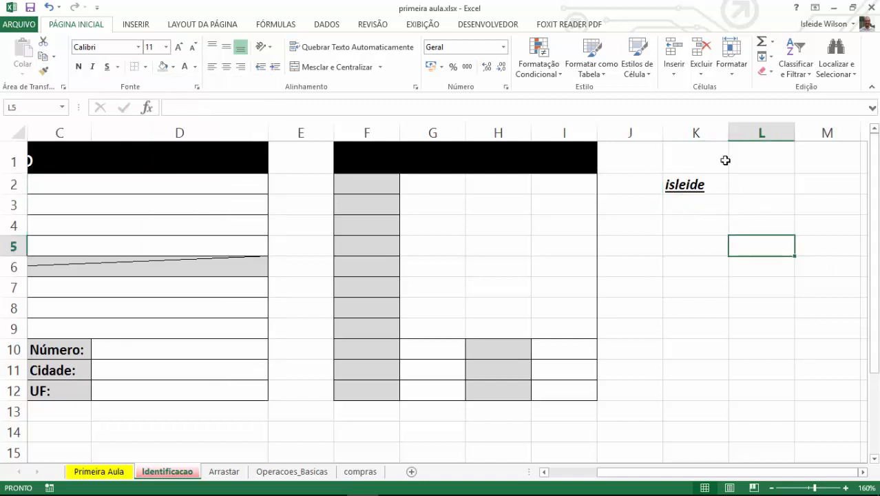
Fill the empty cell K5 with the current light grey colour.
click(692, 251)
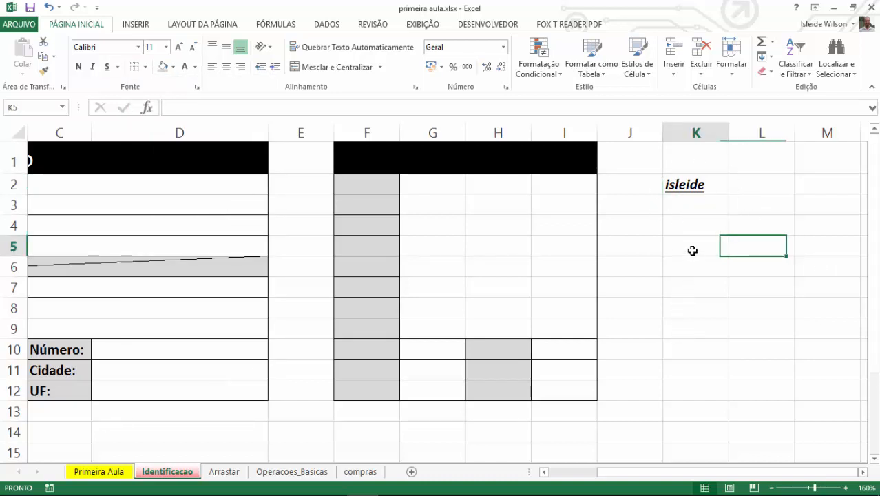
click(164, 66)
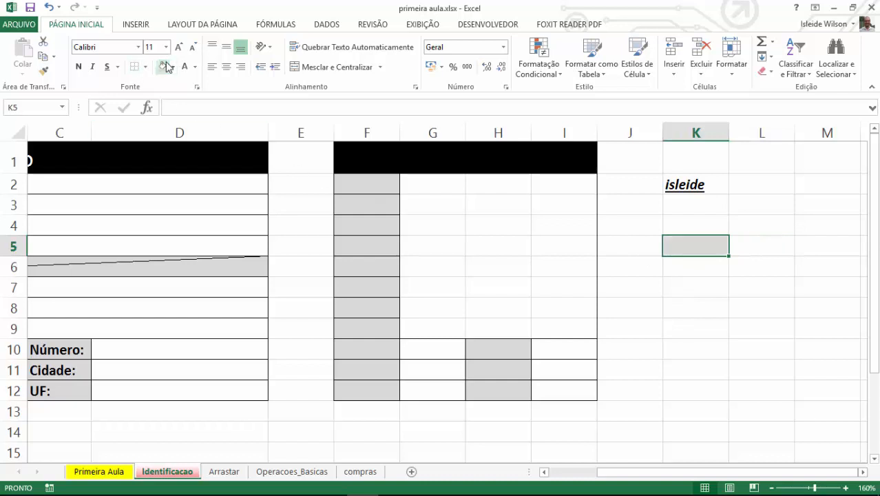
click(609, 325)
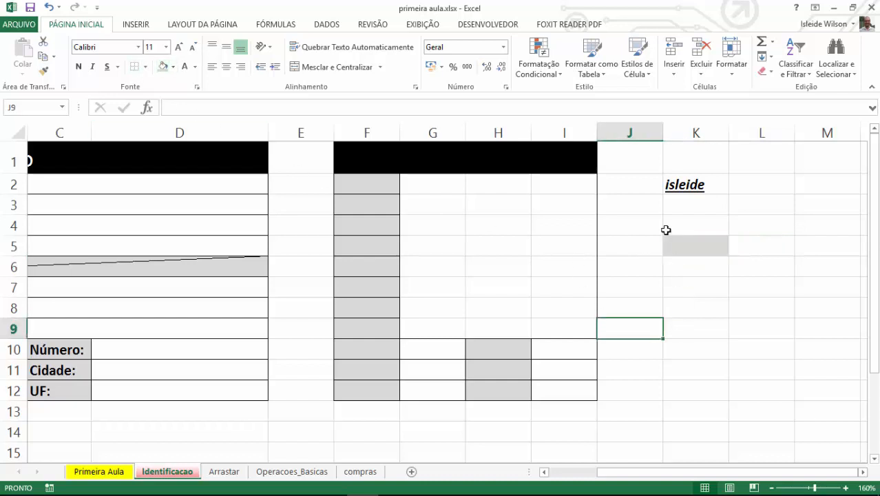
Clear the grey fill from cell K5 by setting it to no fill.
click(702, 252)
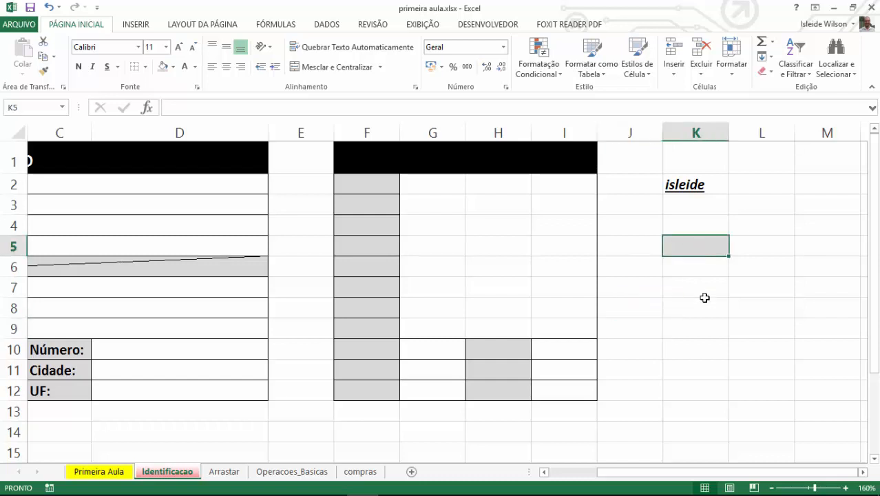
click(173, 67)
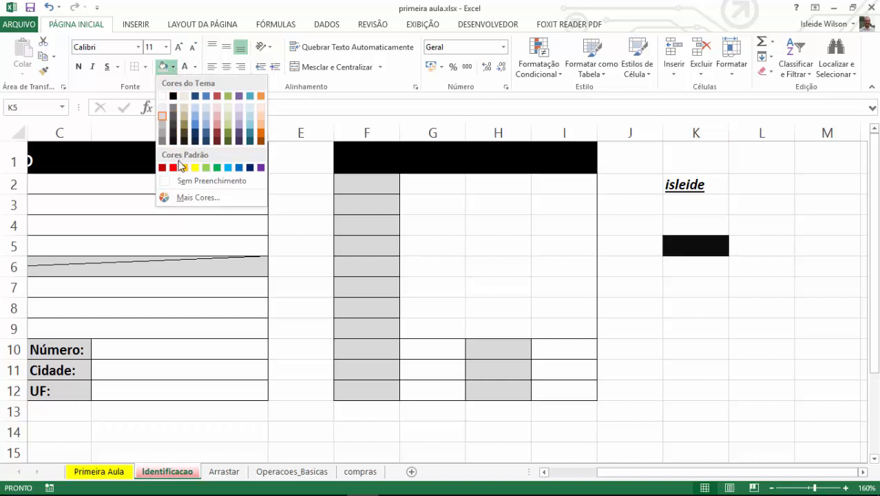
click(228, 182)
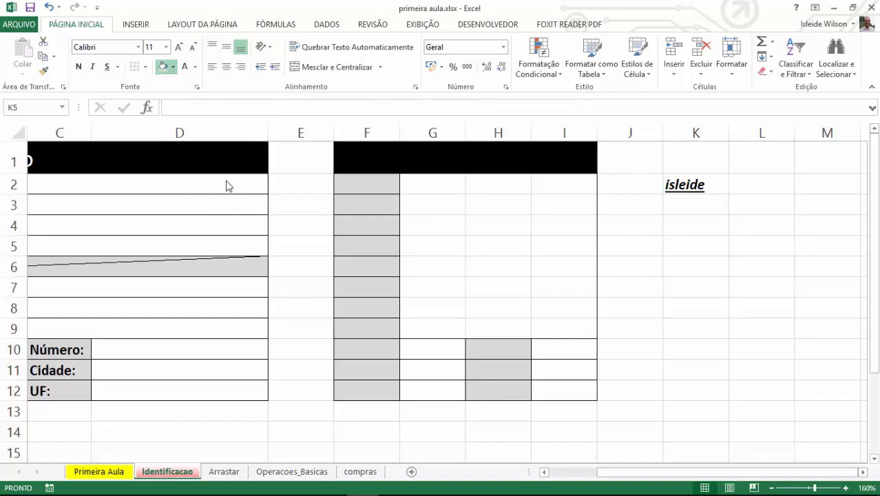
Fill the range M2:P7 with the white theme colour.
click(863, 472)
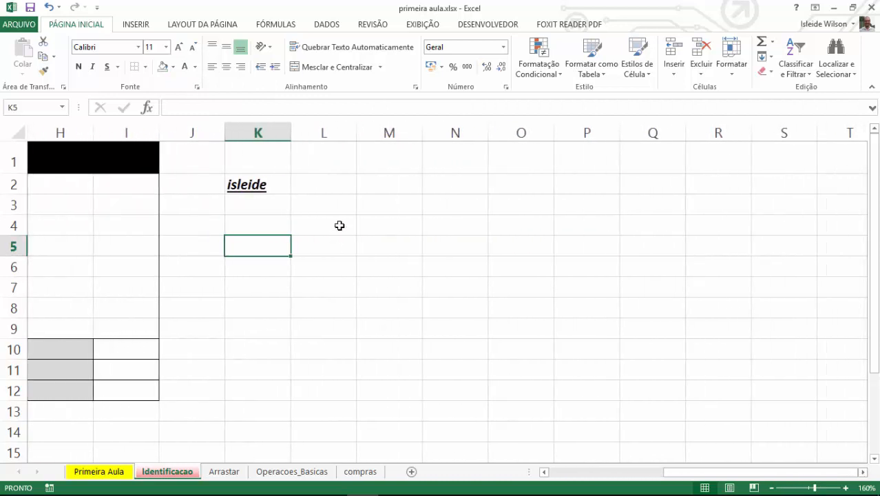
drag(387, 183, 559, 290)
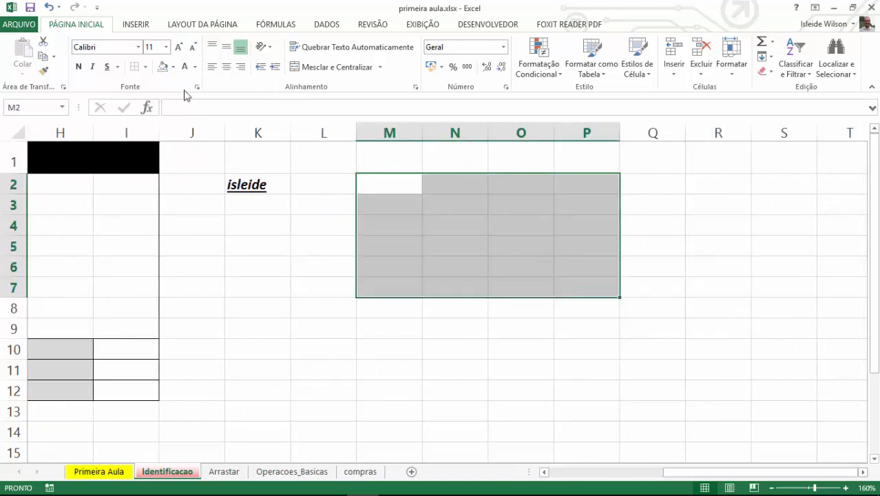
click(173, 67)
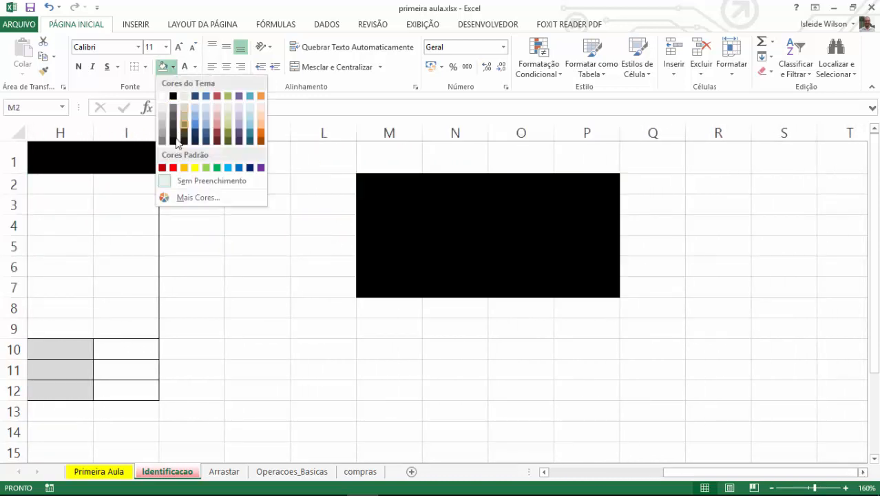
click(164, 96)
click(212, 228)
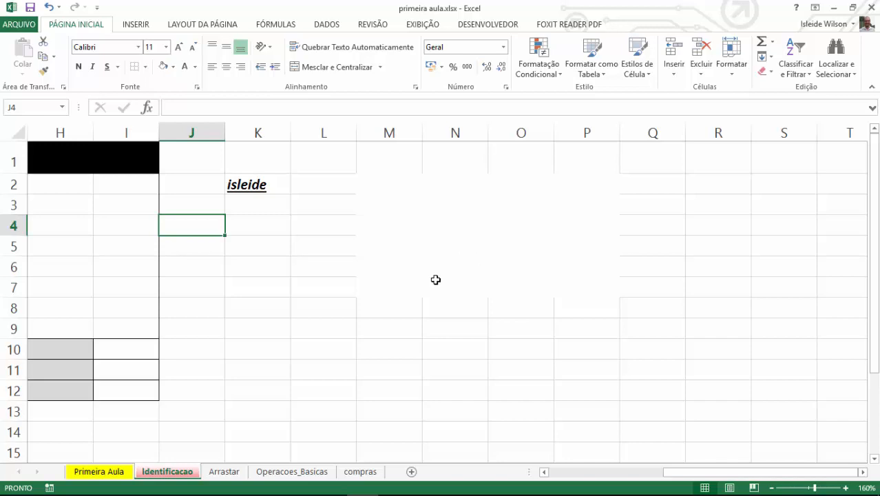
Hide the sheet's gridlines, using the empty cells around S1:W9 as the demonstration area.
click(863, 473)
click(863, 474)
click(864, 474)
click(864, 474)
click(863, 474)
click(864, 474)
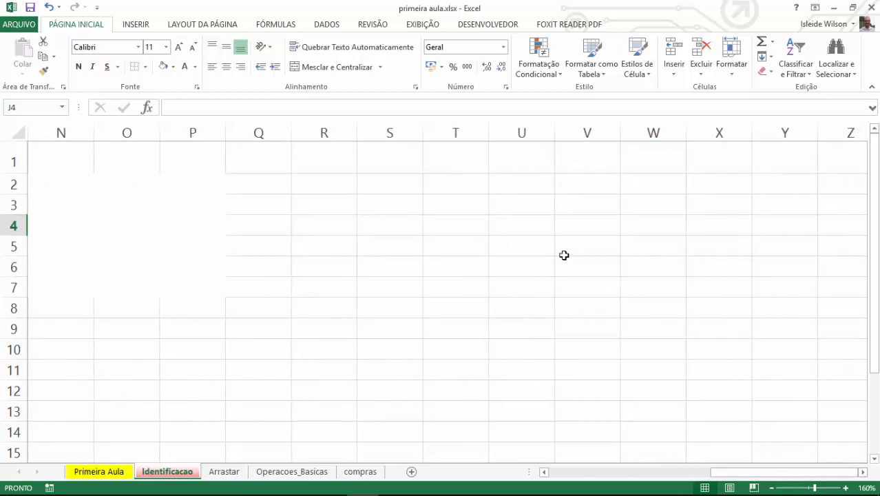
drag(403, 159, 648, 329)
click(499, 277)
drag(391, 159, 625, 333)
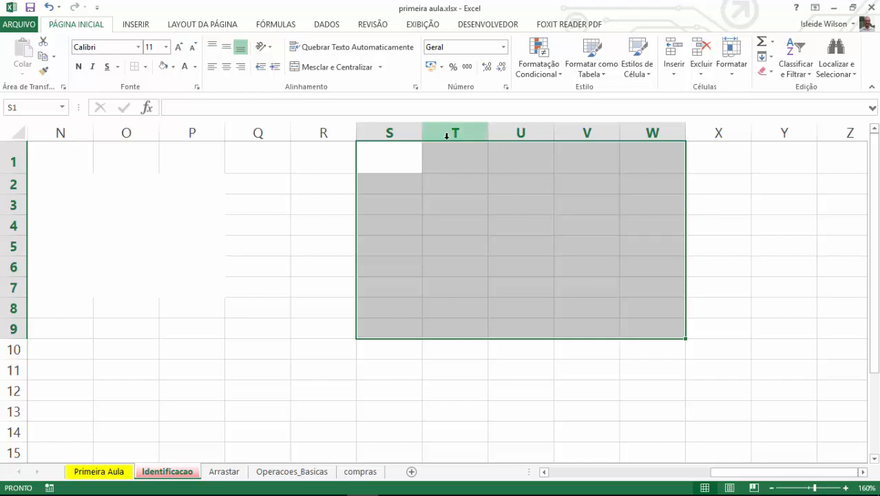
click(435, 28)
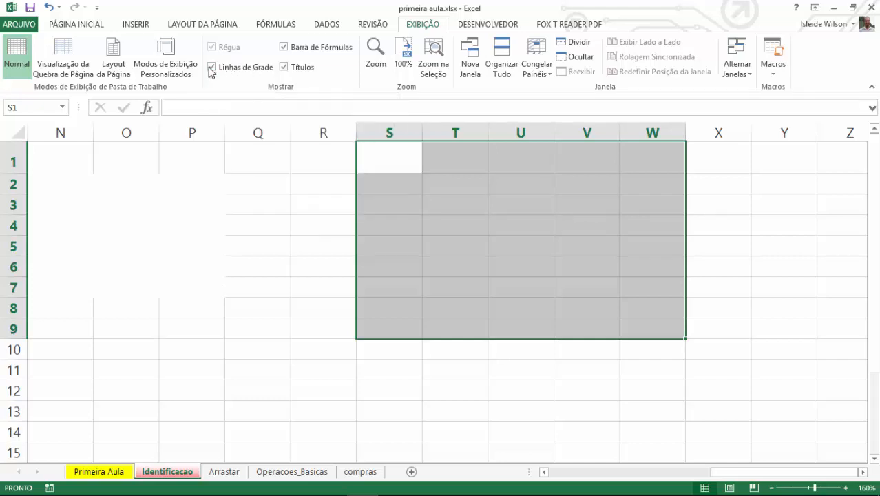
click(454, 275)
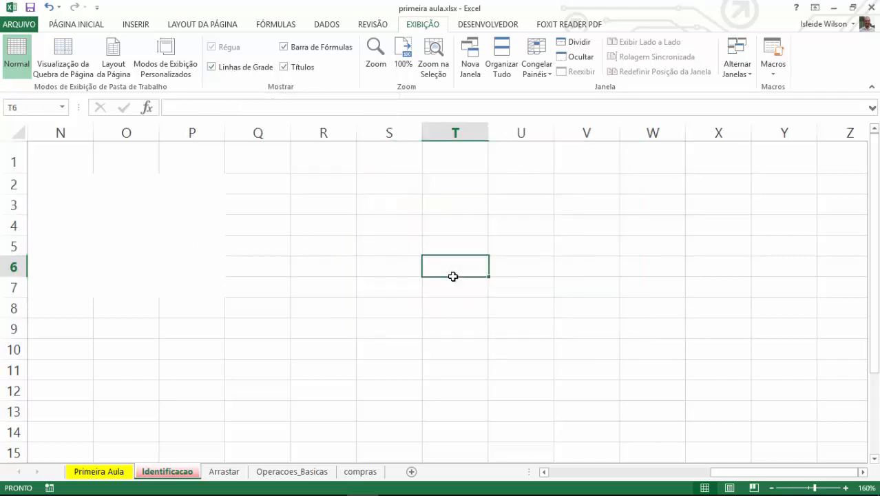
click(212, 66)
Examine the empty cells in columns N to Z without gridlines and display the gridlines again.
drag(247, 163, 721, 331)
click(689, 387)
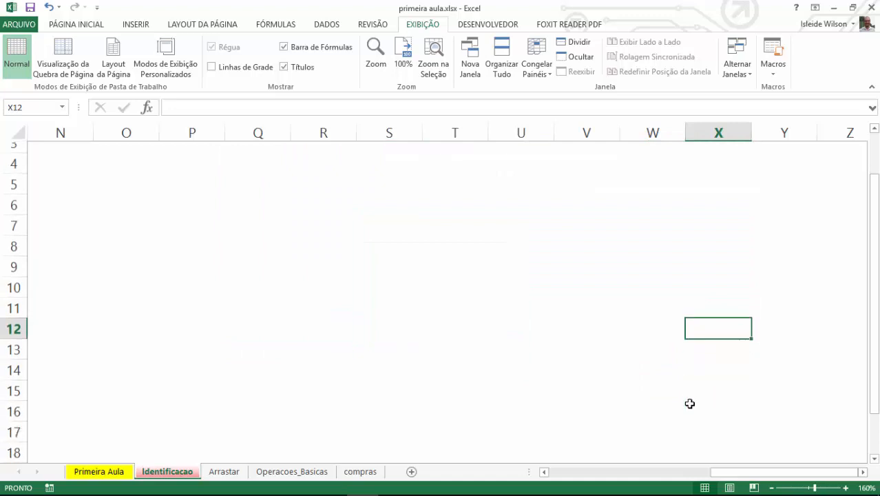
scroll(689, 404, down, 5)
scroll(689, 406, up, 5)
click(645, 349)
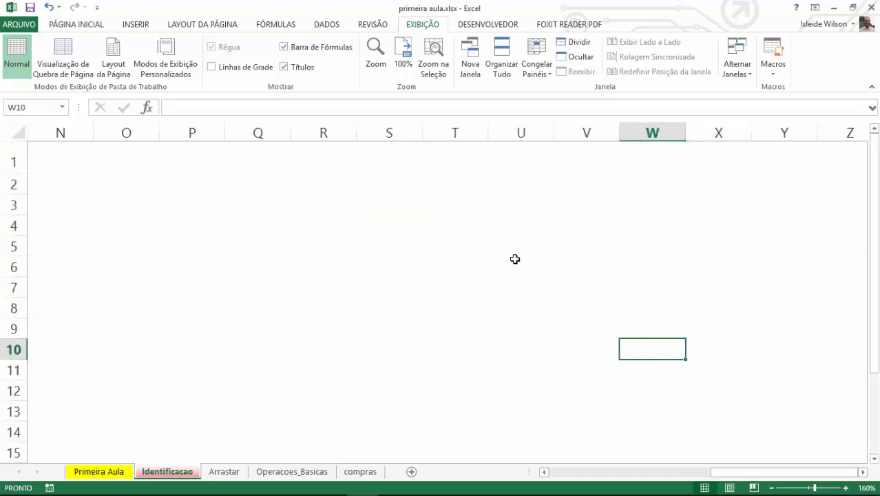
click(515, 260)
click(397, 260)
click(400, 348)
click(530, 349)
click(574, 250)
click(521, 227)
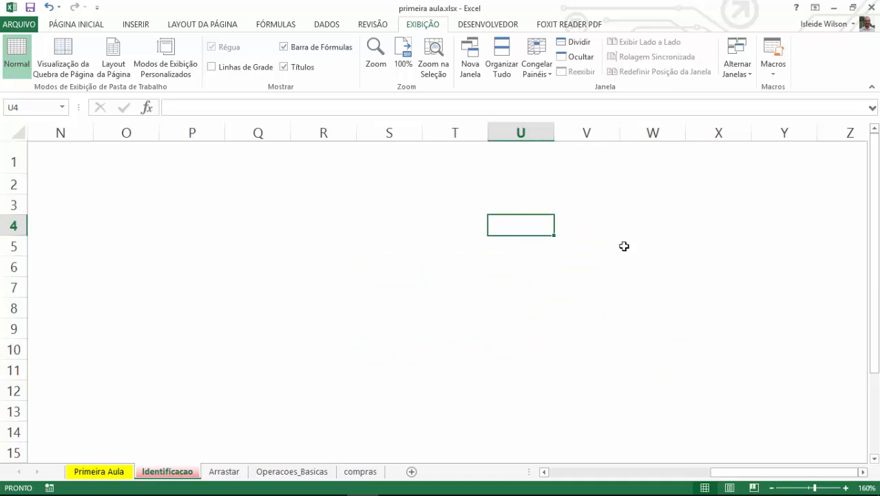
click(212, 68)
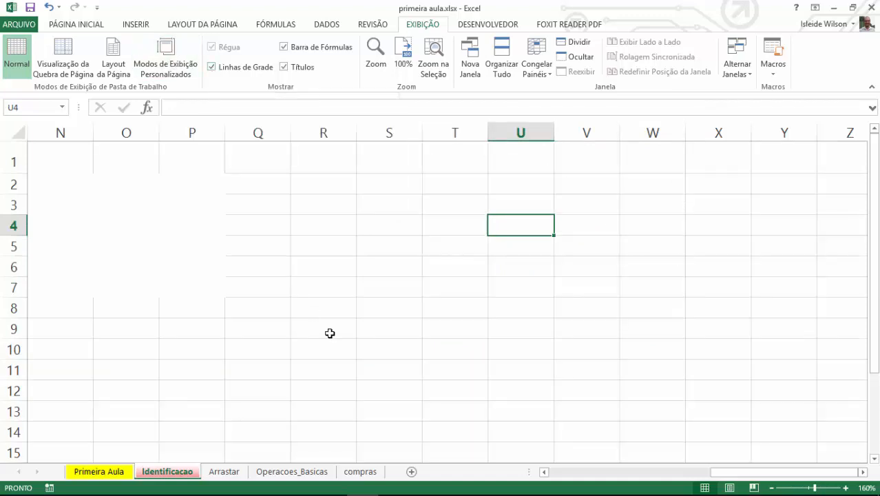
Hide and redisplay the formula bar and the row and column headings.
click(309, 49)
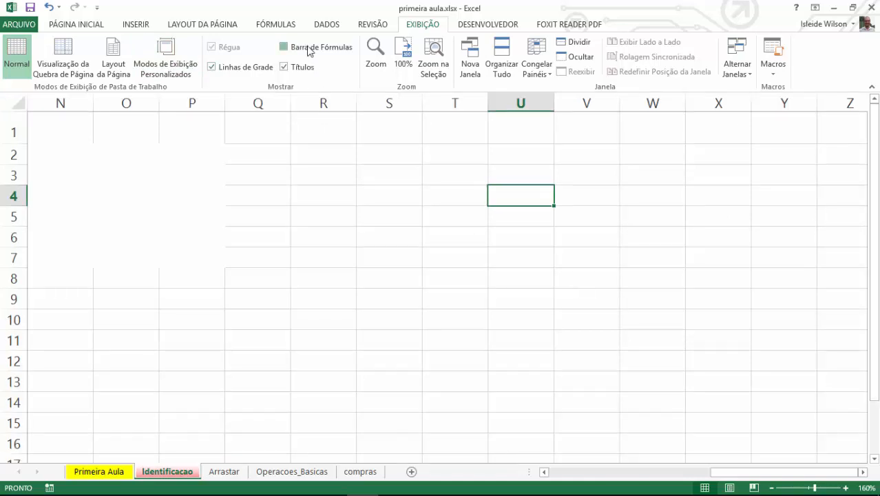
click(309, 50)
click(296, 69)
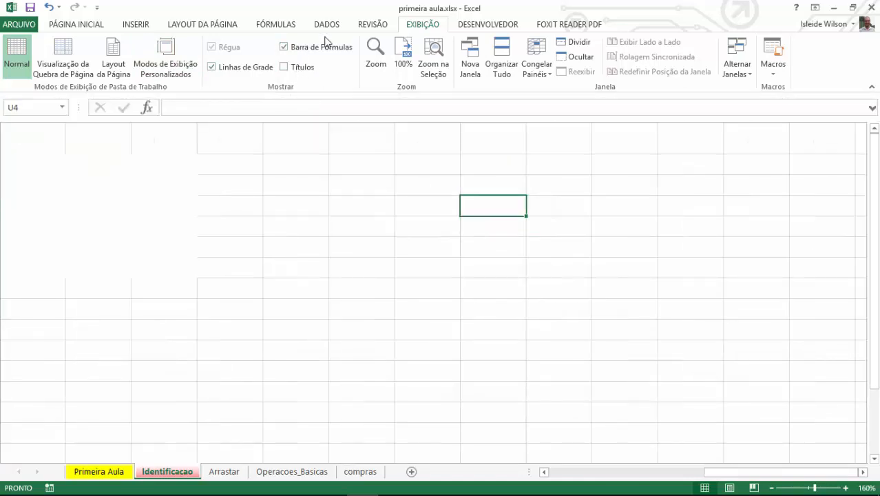
click(299, 68)
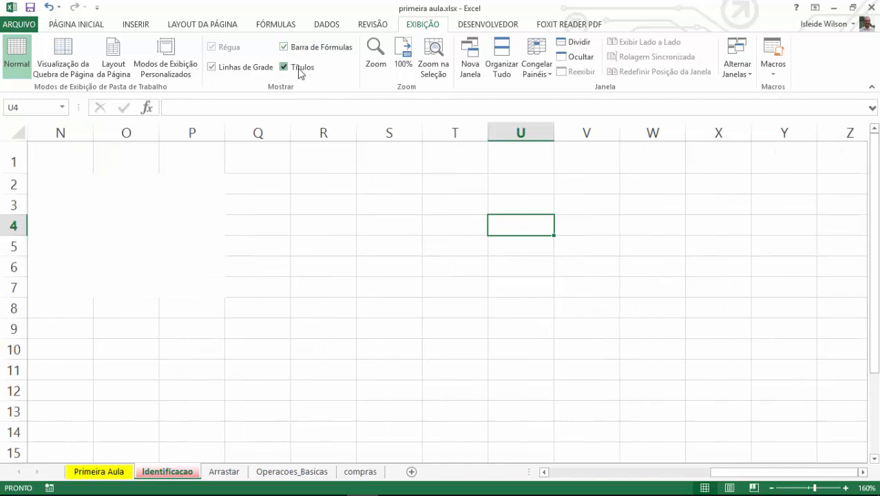
click(300, 70)
click(299, 71)
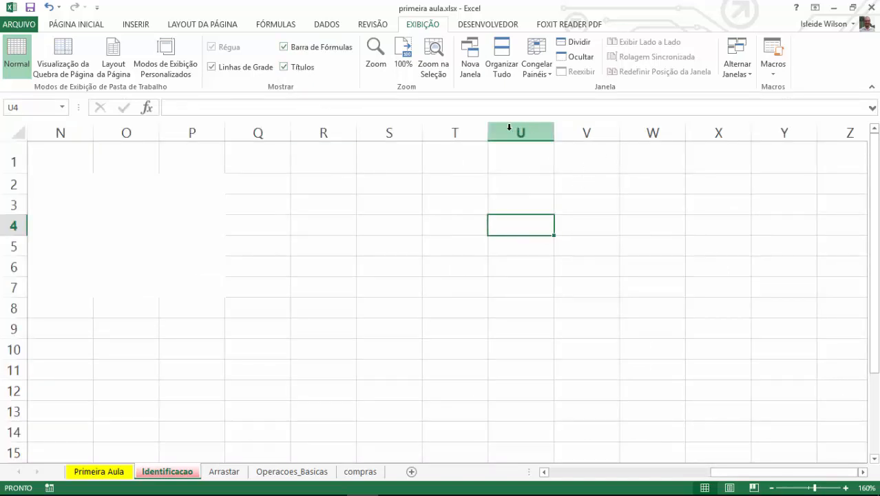
click(288, 72)
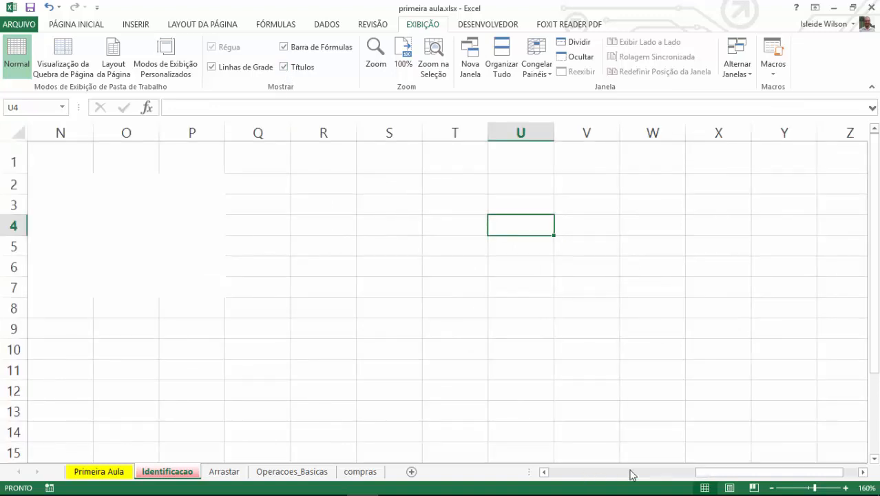
Hide the row and column headings while viewing the original Identificação form, and restore them.
click(629, 474)
drag(628, 474, 571, 474)
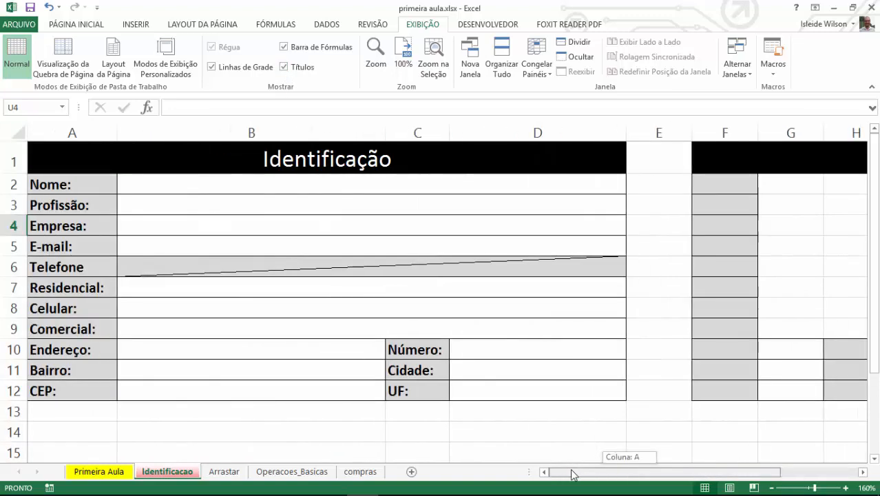
click(294, 70)
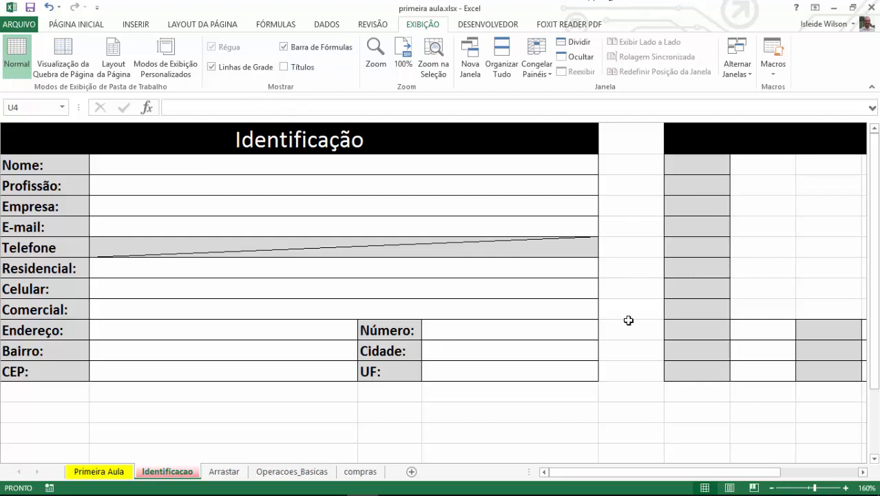
click(284, 67)
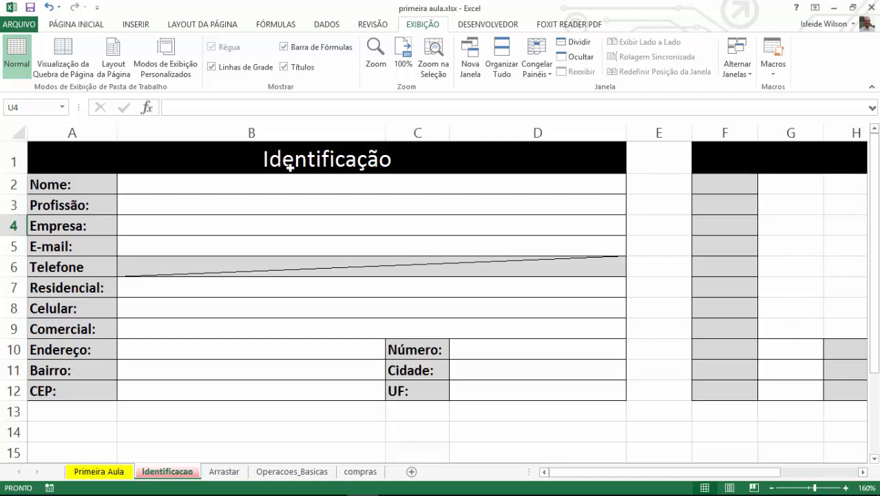
Apply all borders to the range G2:I9 of the recreated form.
drag(777, 473, 878, 474)
click(752, 200)
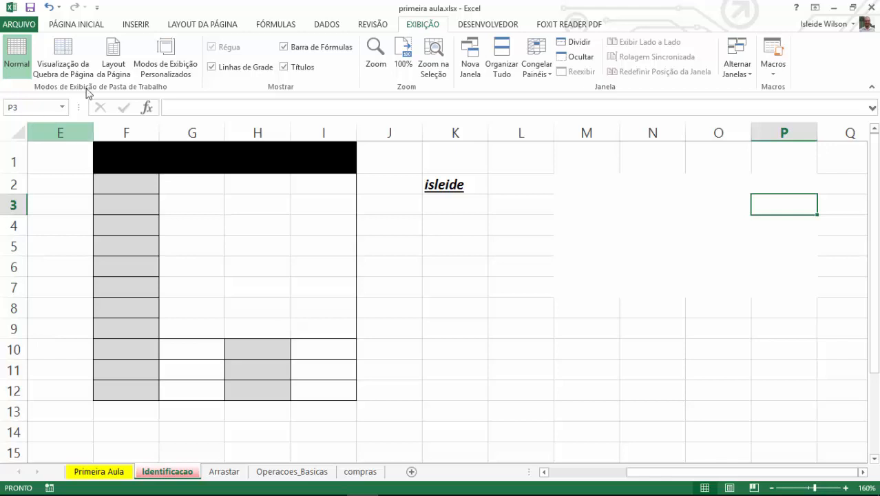
click(77, 24)
click(482, 234)
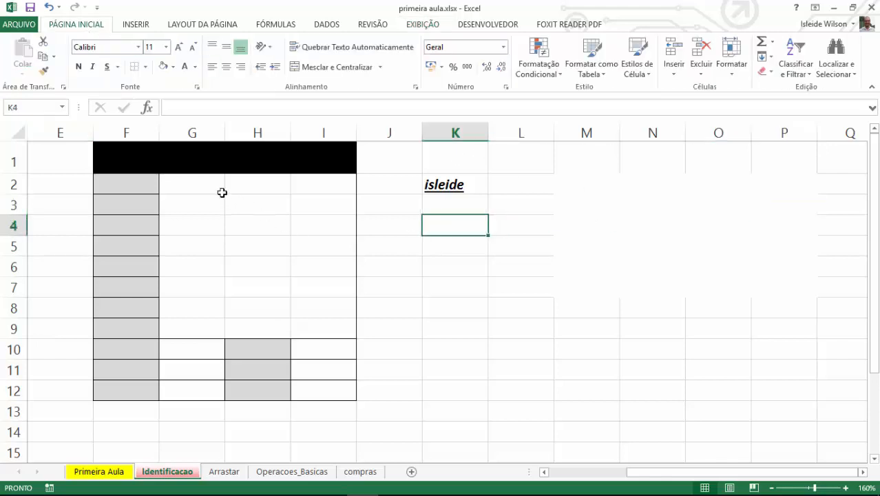
drag(221, 190, 322, 307)
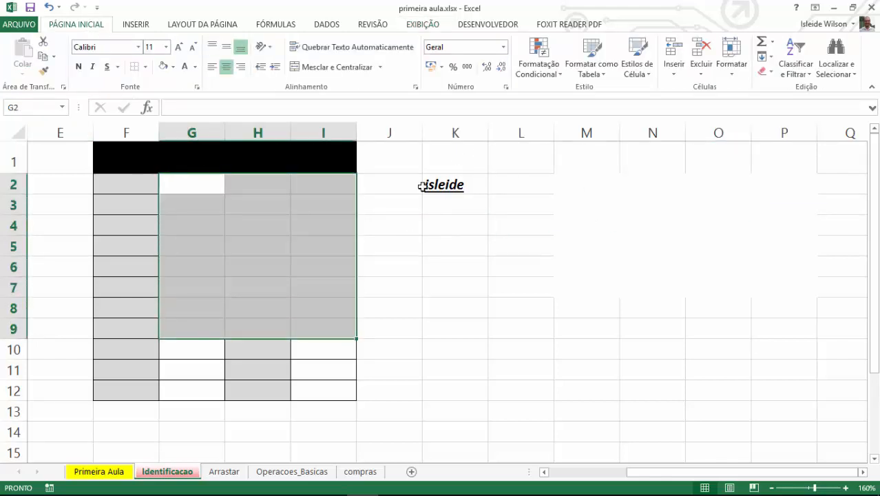
click(145, 66)
click(150, 179)
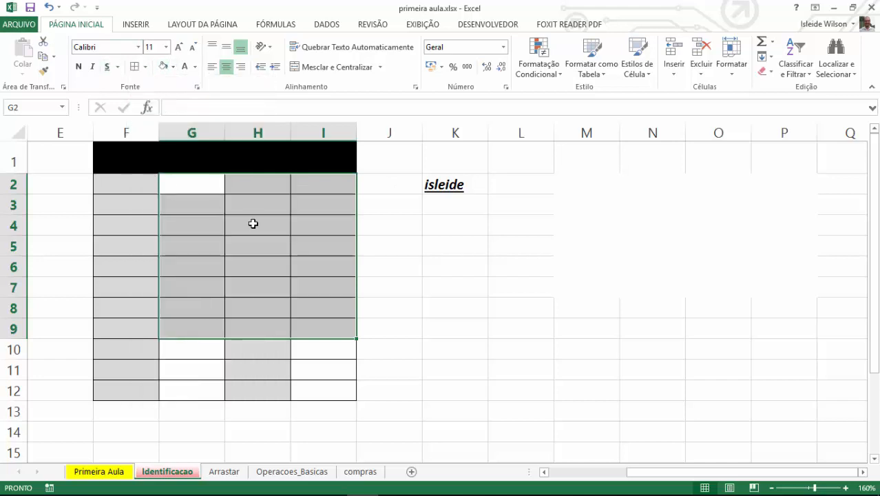
Merge the cells in G2:I9 row by row with the Mesclar através option.
click(252, 223)
drag(201, 190, 307, 190)
drag(206, 208, 306, 208)
drag(185, 243, 285, 245)
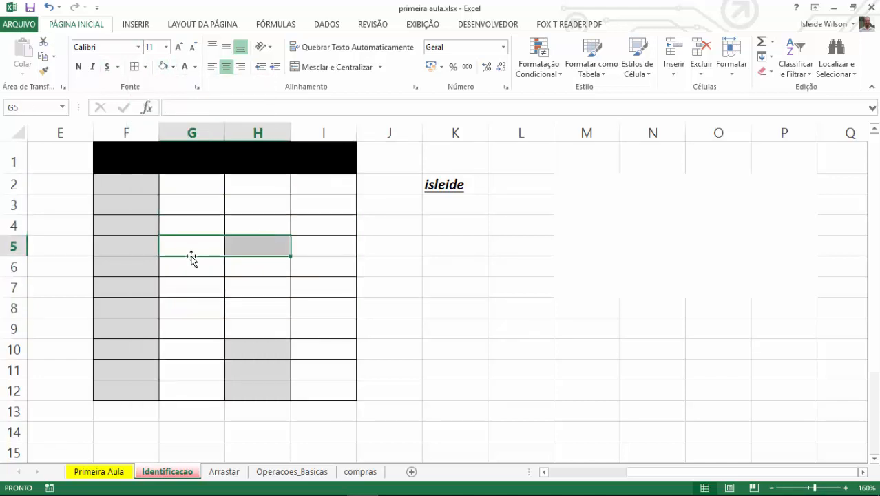
drag(205, 273, 307, 265)
drag(217, 178, 327, 328)
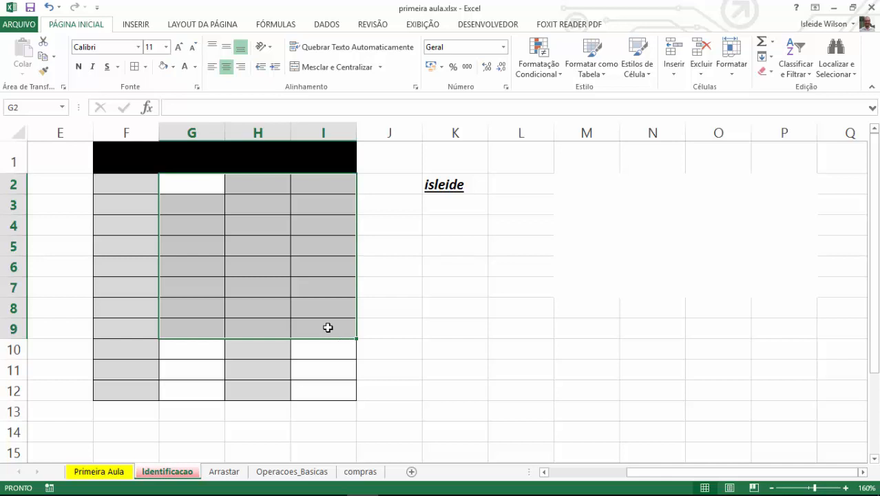
click(381, 68)
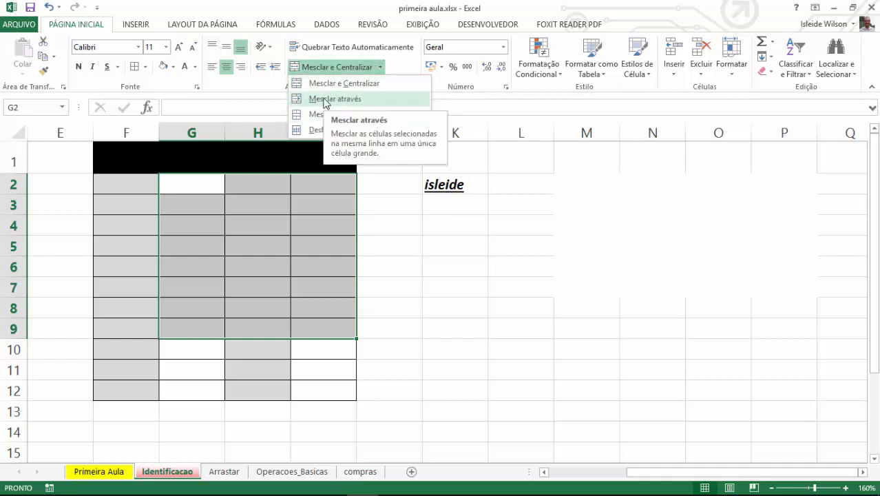
click(376, 101)
click(530, 282)
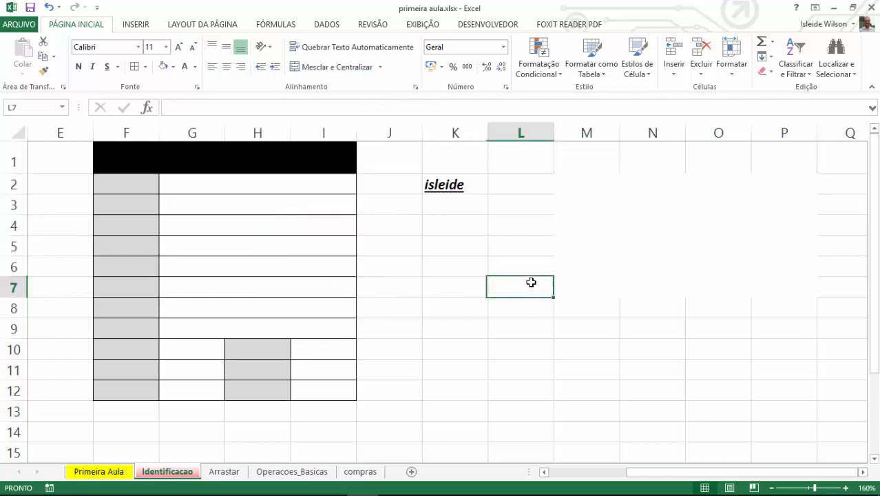
Check the merged rows from G2 to G9 and review the Mesclar através option for that range.
click(216, 190)
click(216, 199)
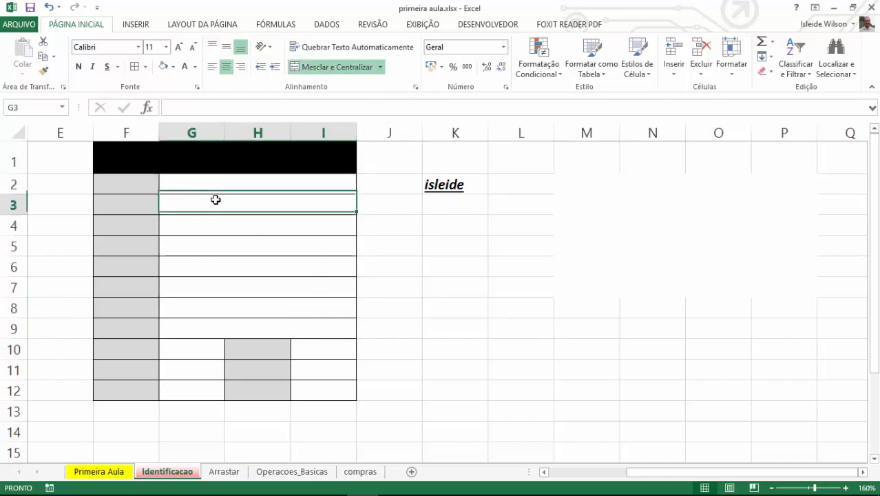
click(226, 237)
click(236, 266)
click(243, 287)
click(249, 313)
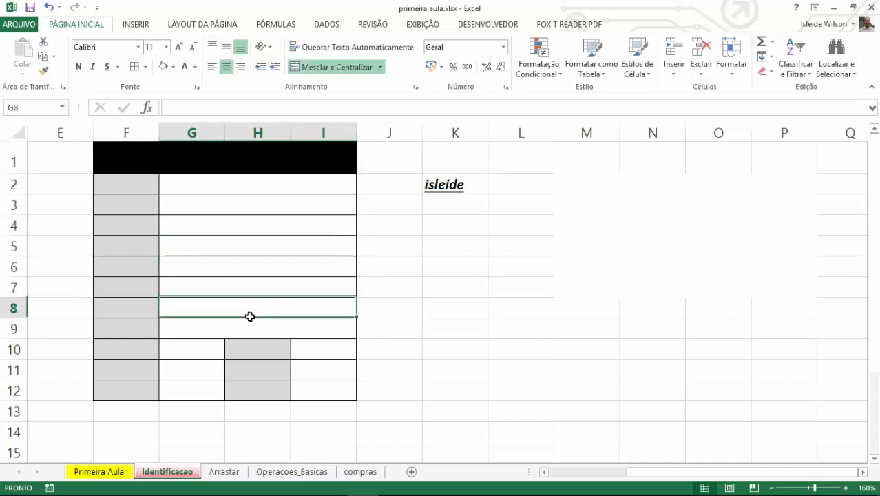
click(247, 327)
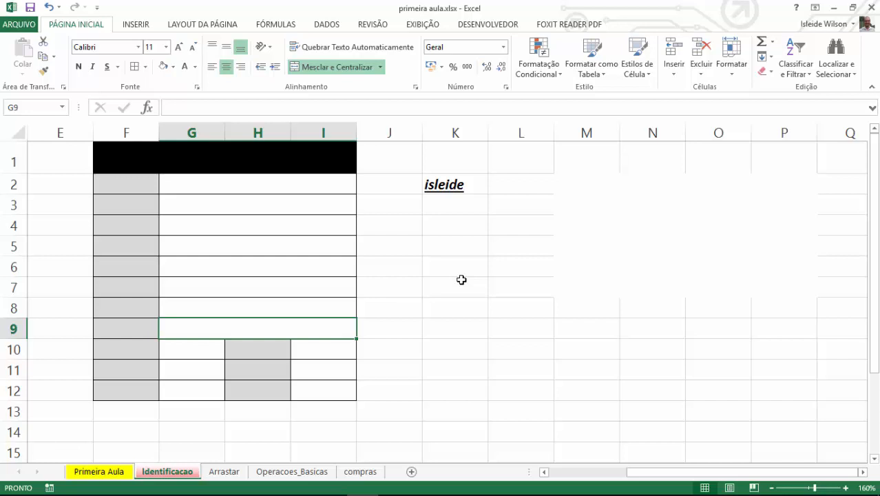
drag(292, 183, 281, 321)
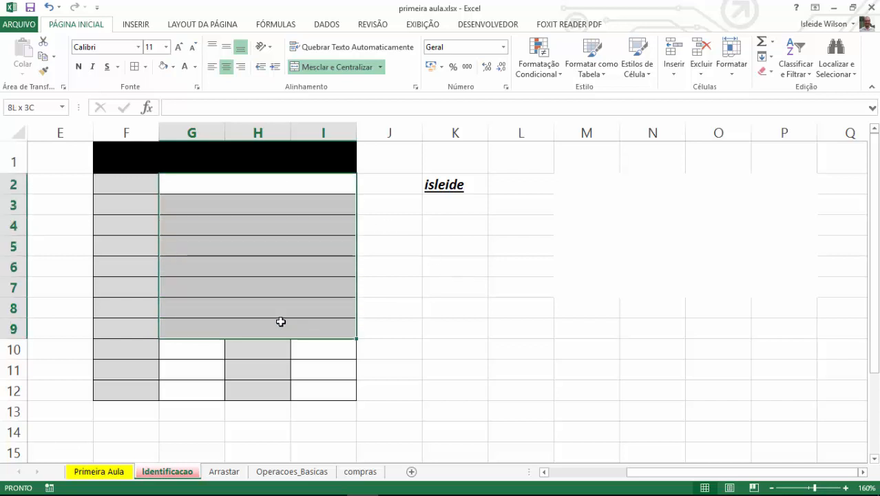
click(379, 66)
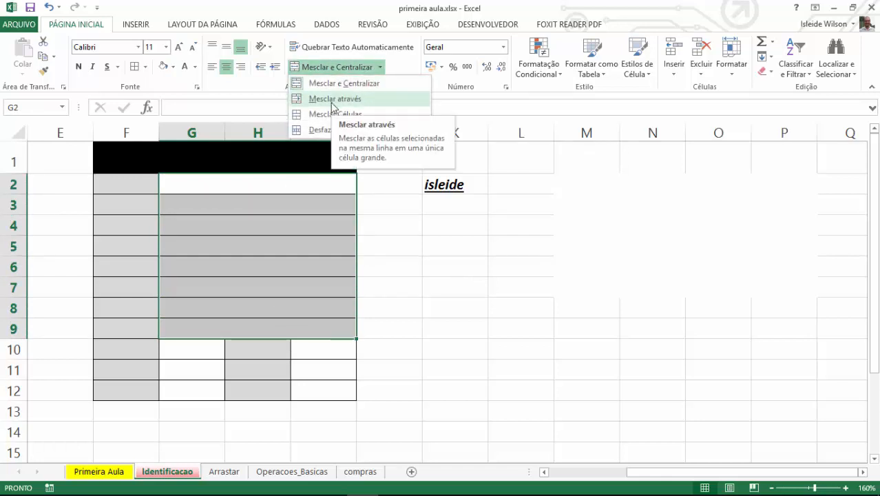
click(370, 291)
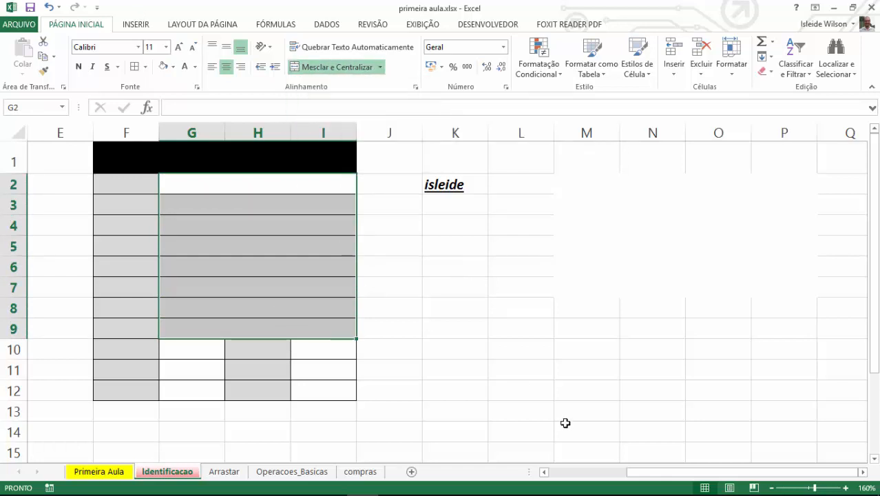
Compare the original Identificação form in columns A to D with the recreated form in columns F to I.
click(544, 472)
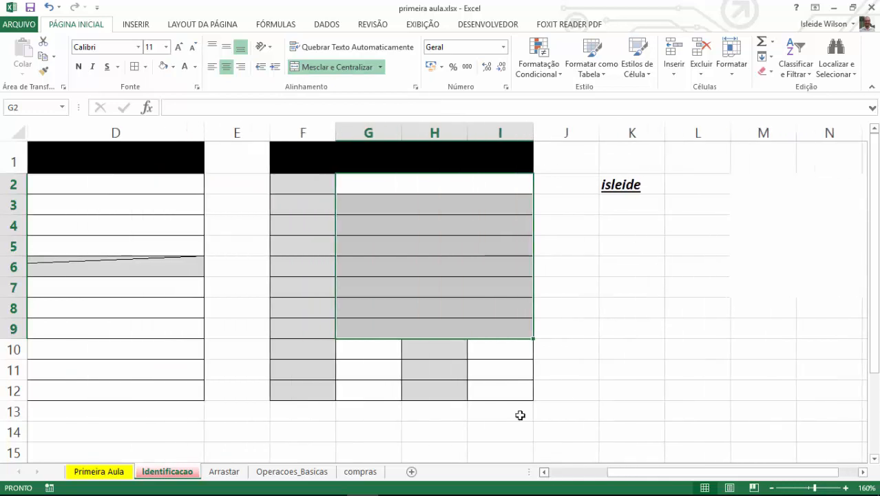
click(544, 472)
click(544, 473)
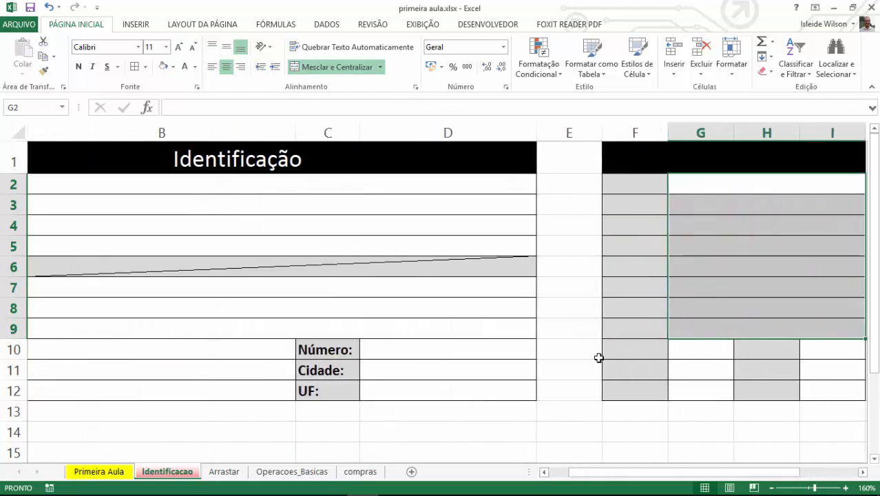
click(640, 310)
click(863, 472)
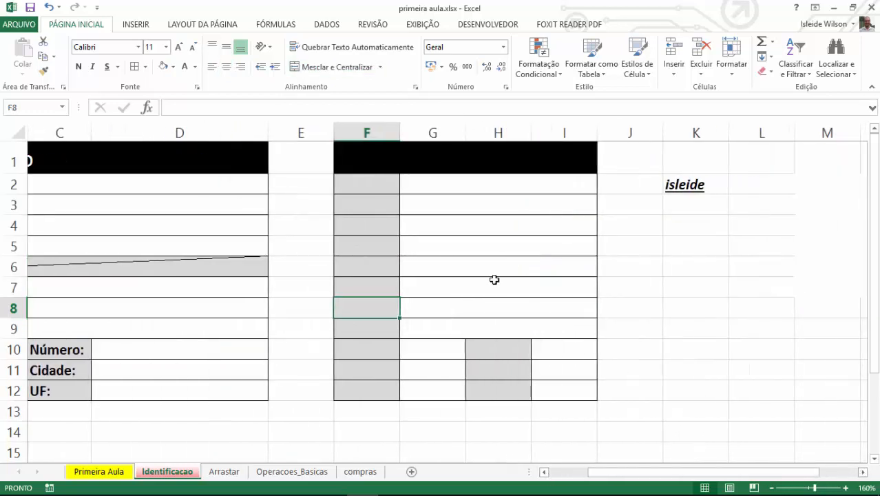
drag(591, 478, 548, 473)
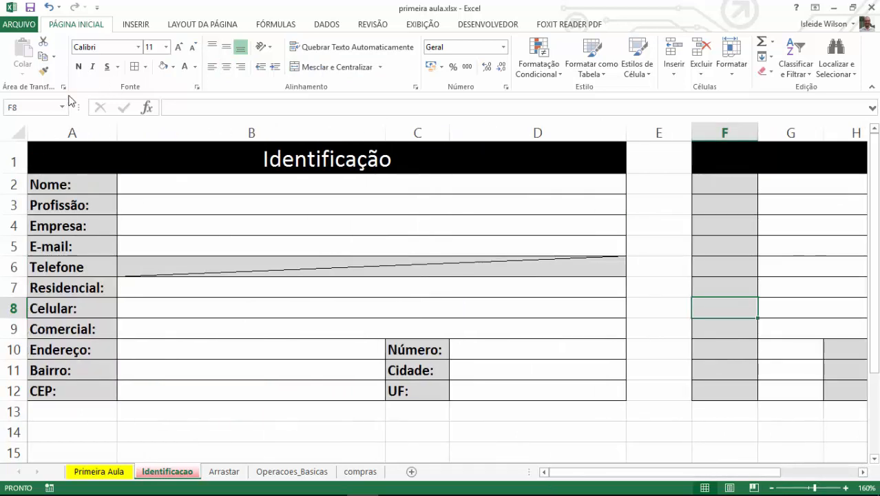
drag(72, 132, 508, 129)
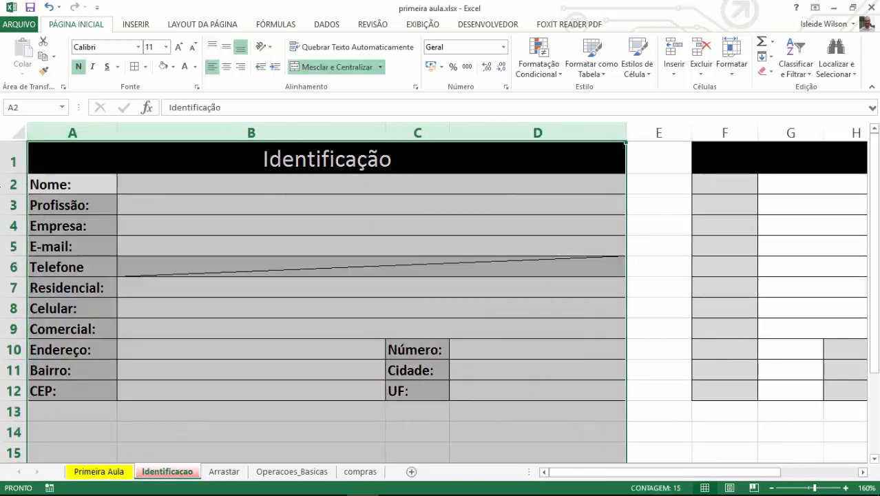
drag(13, 160, 32, 384)
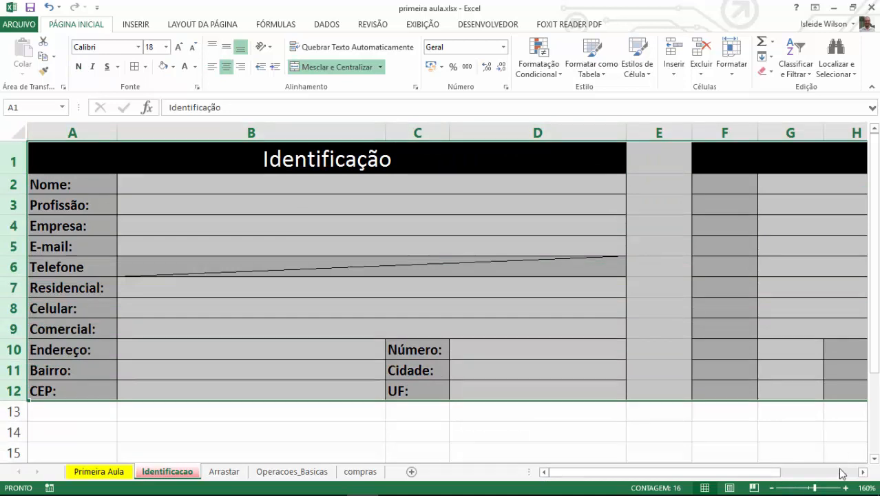
click(862, 471)
click(764, 424)
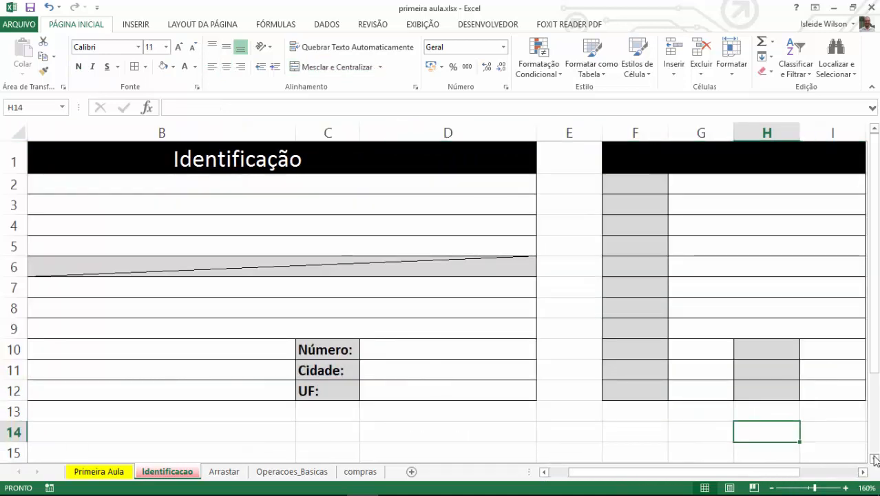
Add a rising diagonal border line across the merged cell G6 of the recreated form.
scroll(511, 287, right, 1)
click(454, 266)
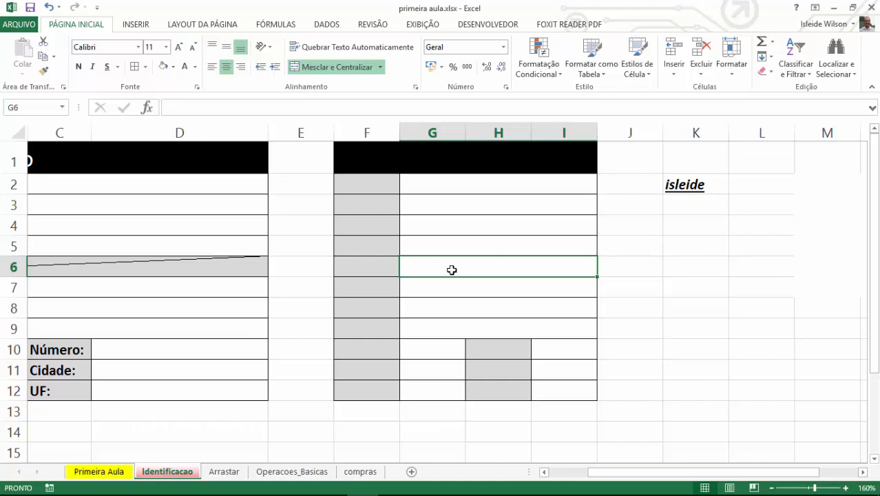
click(146, 67)
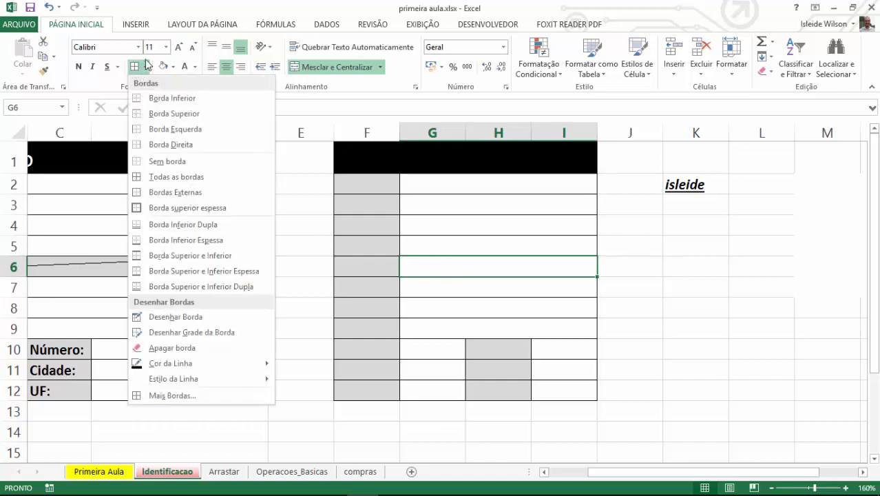
click(170, 398)
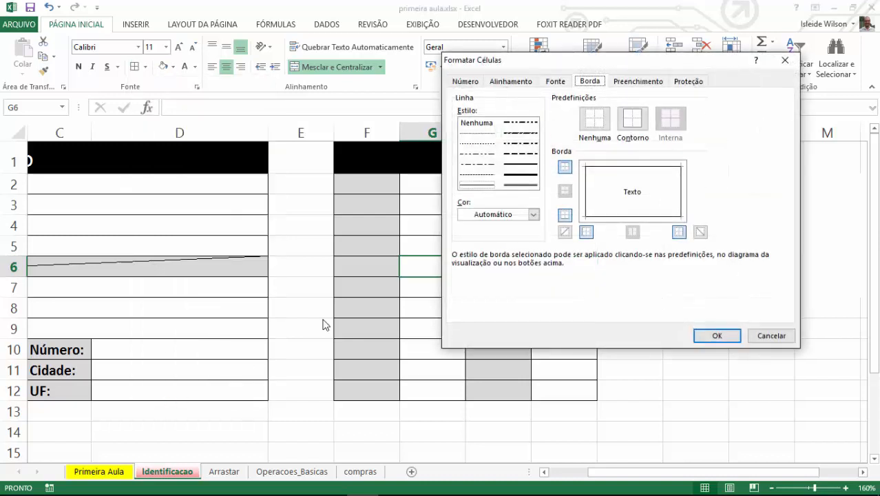
click(564, 232)
click(565, 232)
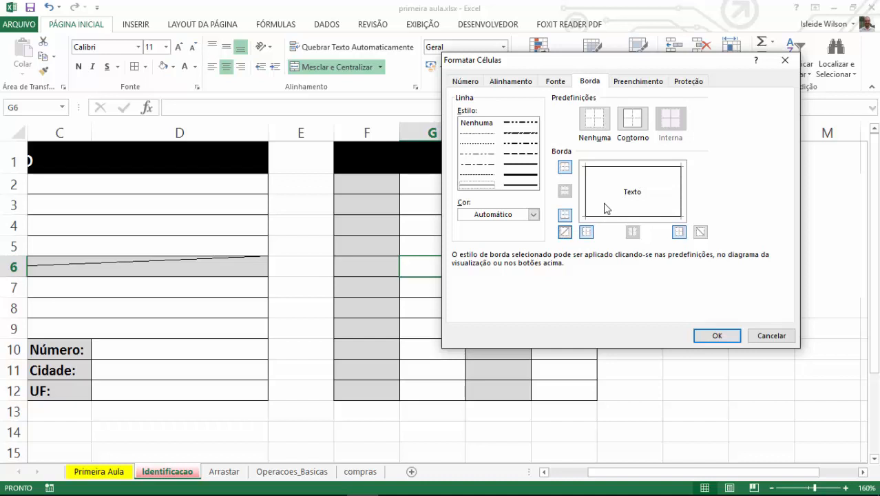
click(606, 206)
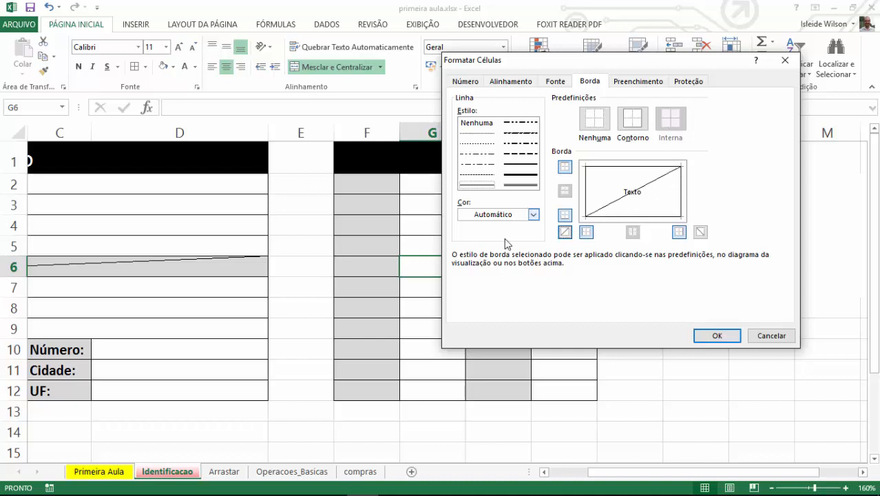
click(727, 338)
click(693, 342)
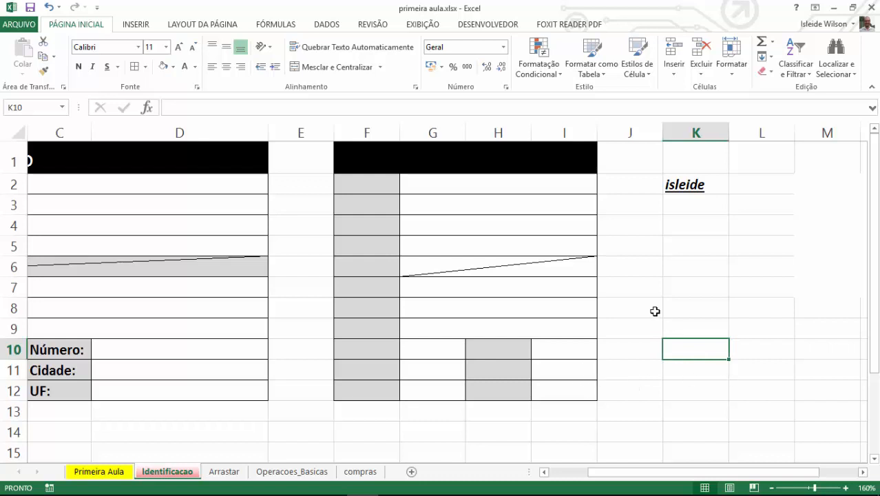
Fill the empty cell L9 with the standard purple colour and enter the text "pincel" in it.
scroll(655, 311, down, 1)
scroll(675, 330, down, 2)
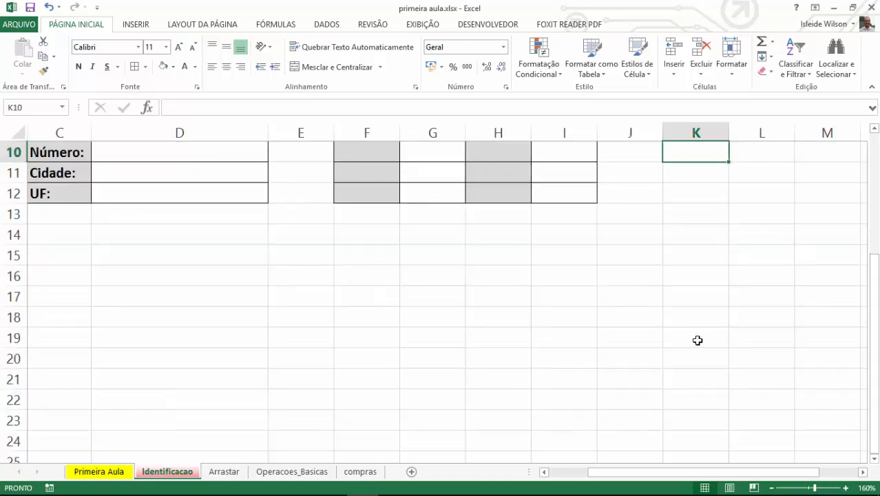
scroll(698, 340, up, 3)
click(863, 472)
click(862, 472)
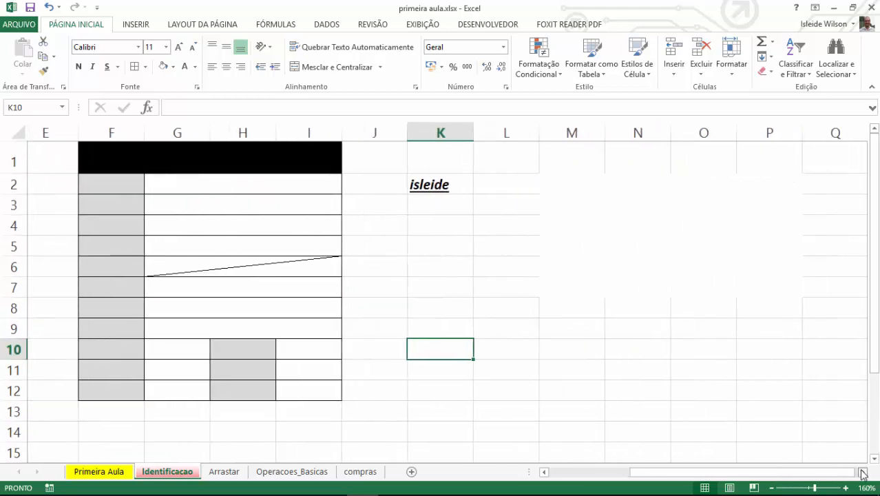
click(863, 473)
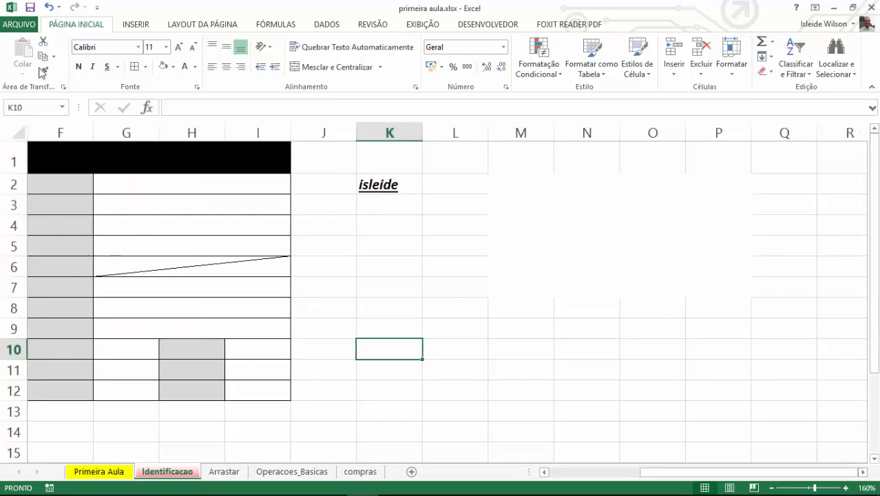
click(444, 328)
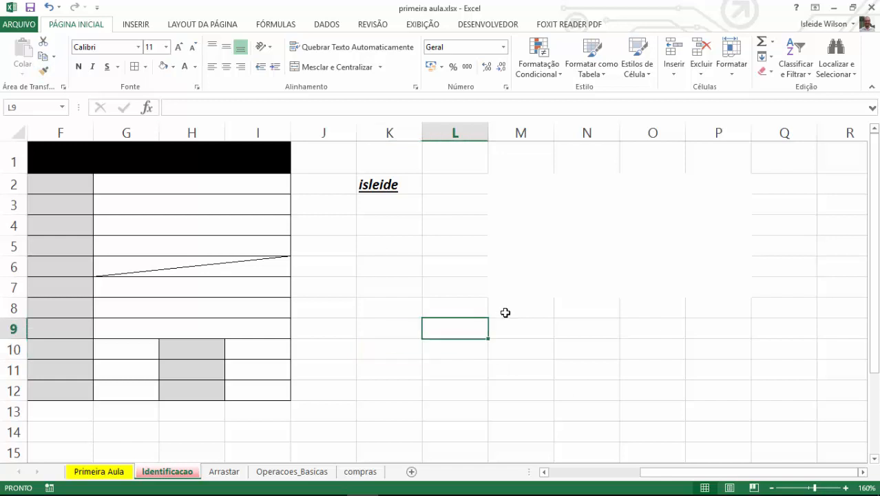
click(172, 67)
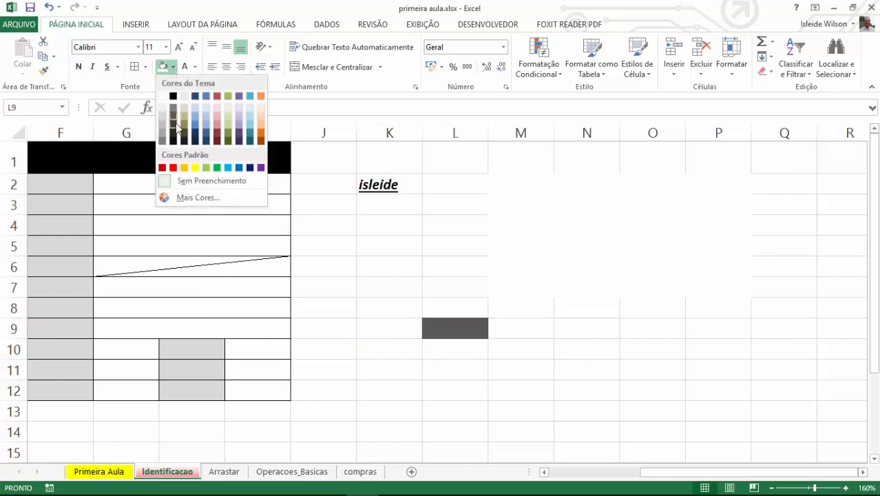
click(260, 169)
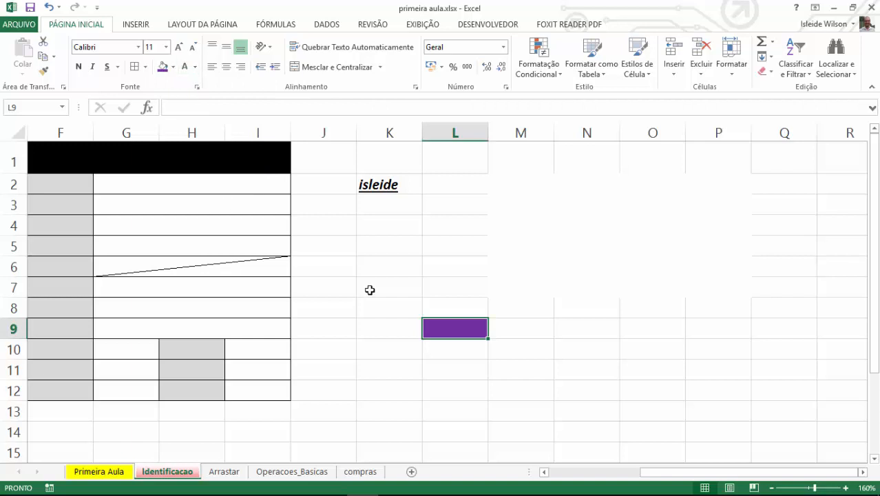
text(pincel)
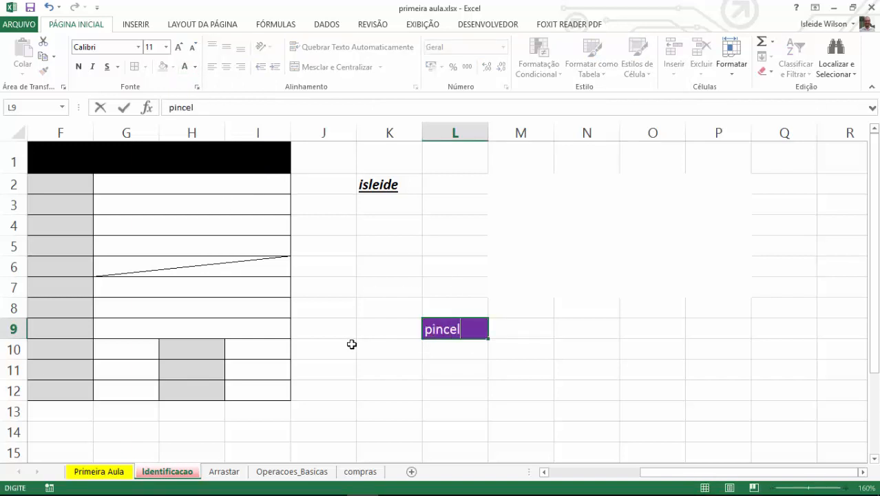
click(385, 334)
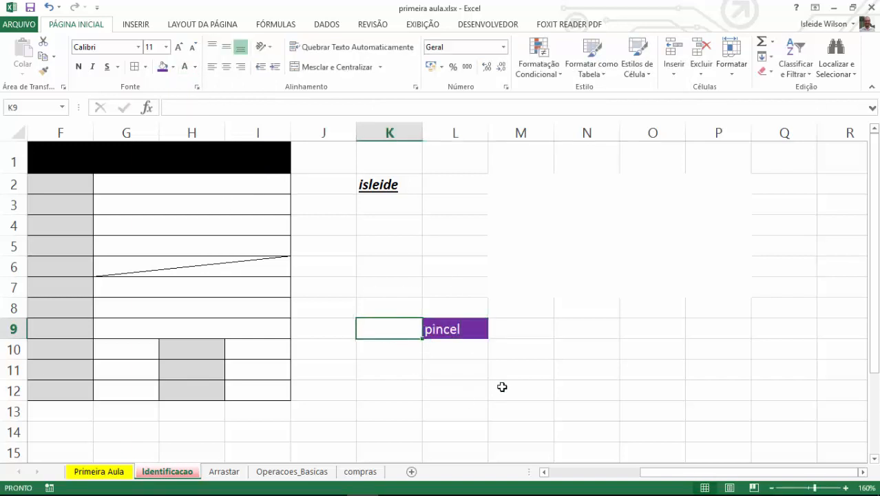
click(502, 387)
Apply all borders to cell L9 and make its text bold and underlined.
click(455, 331)
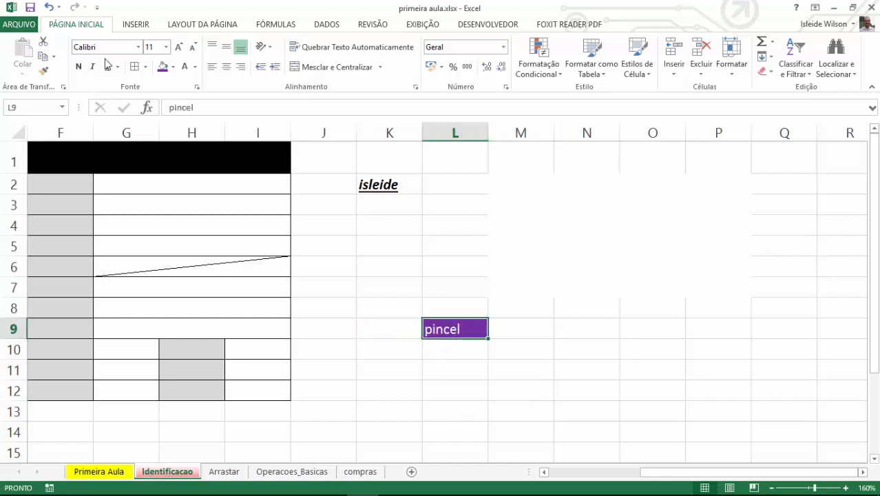
click(149, 68)
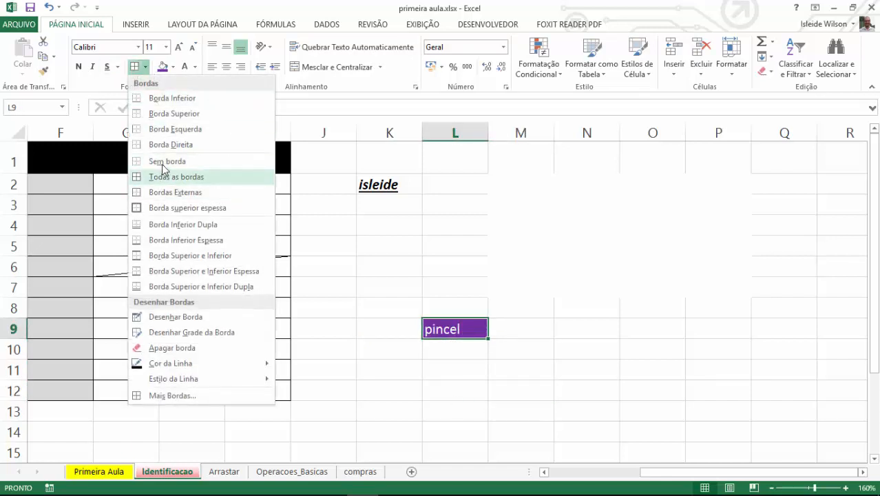
click(165, 176)
click(79, 67)
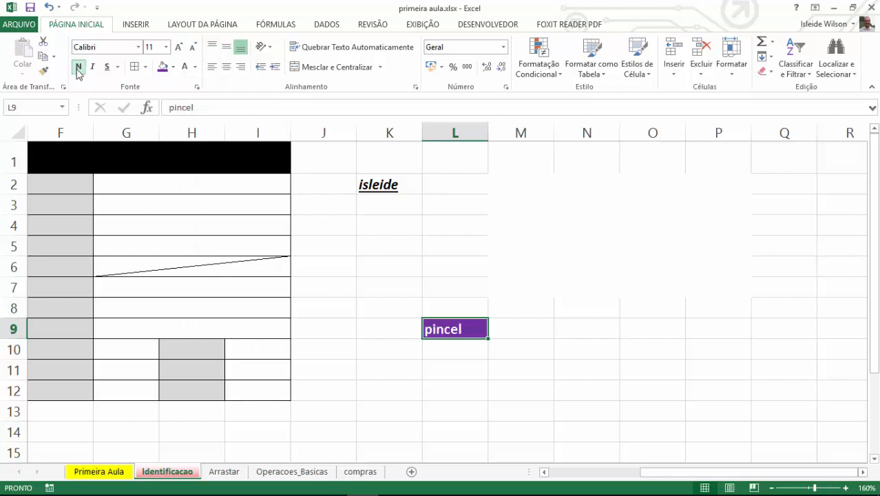
click(107, 67)
click(603, 410)
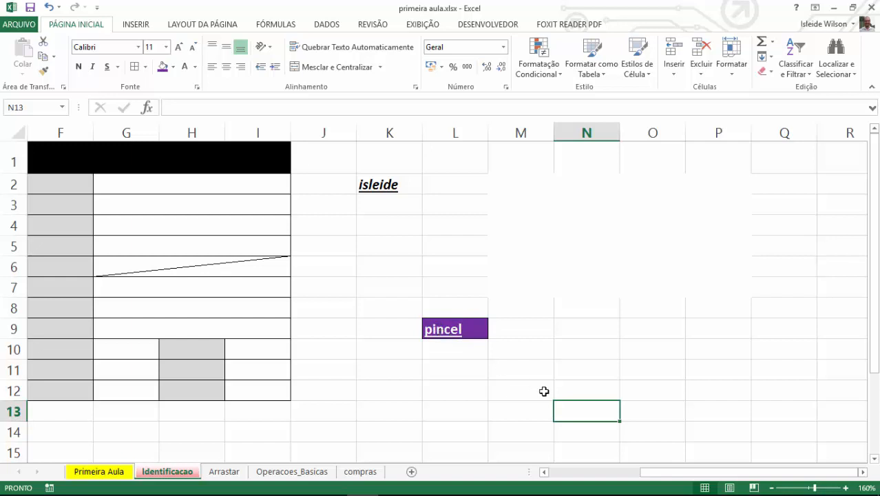
Enter the text "segunda" in cell N10.
click(581, 354)
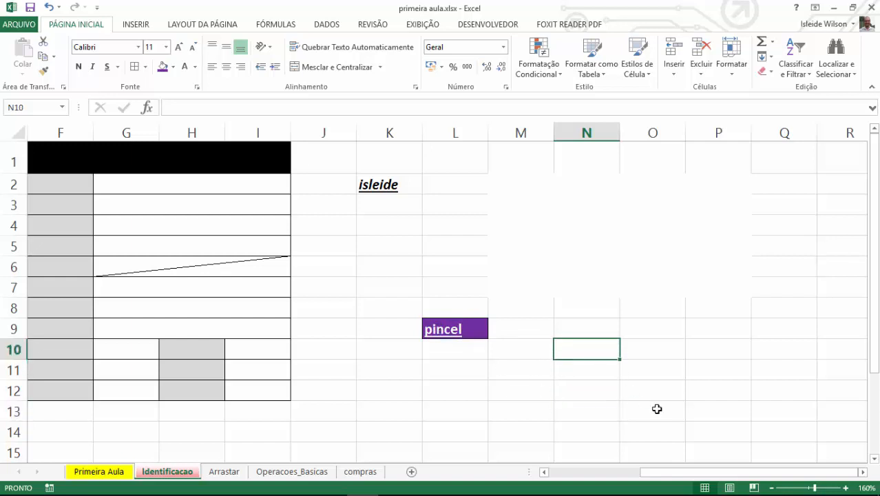
text(segunda)
key(Return)
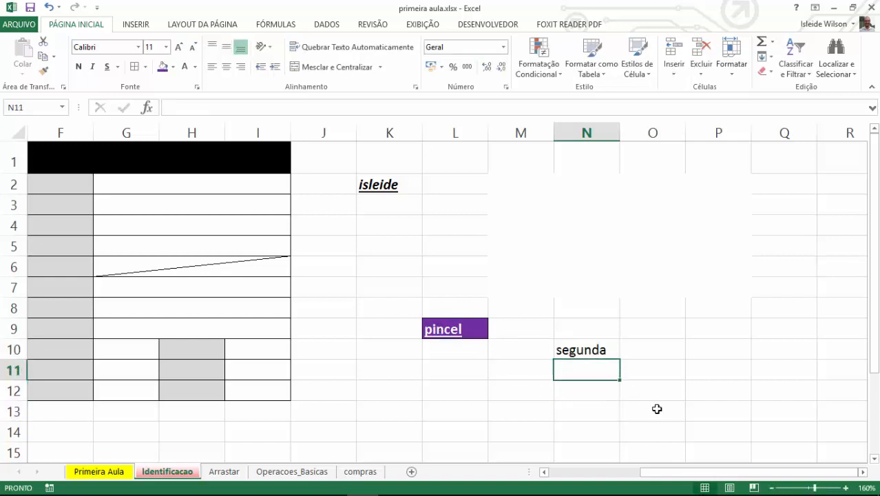
Compare the formatting applied to the "pincel" cell L9 with that of the "segunda" cell N10.
scroll(649, 389, down, 2)
click(454, 207)
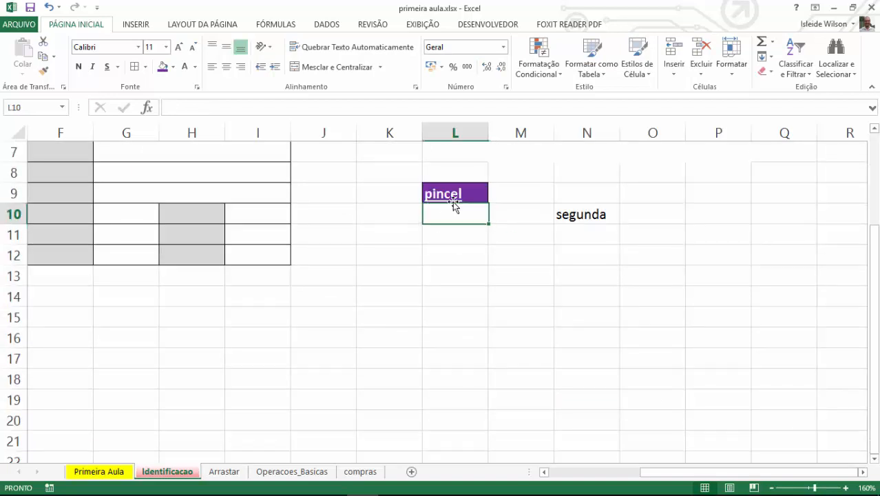
click(454, 195)
click(574, 214)
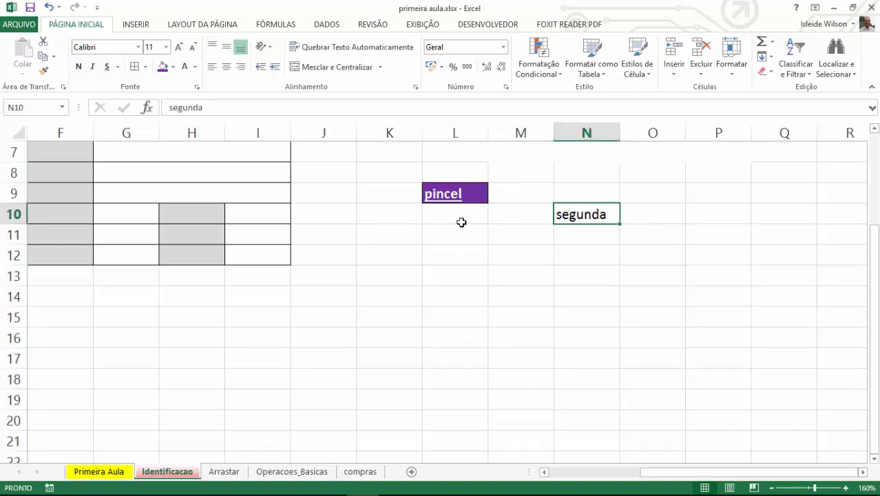
click(448, 193)
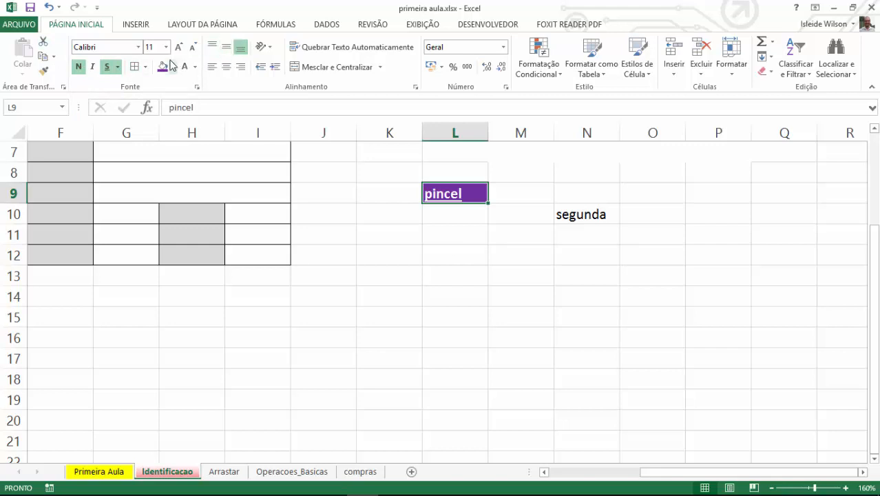
click(454, 319)
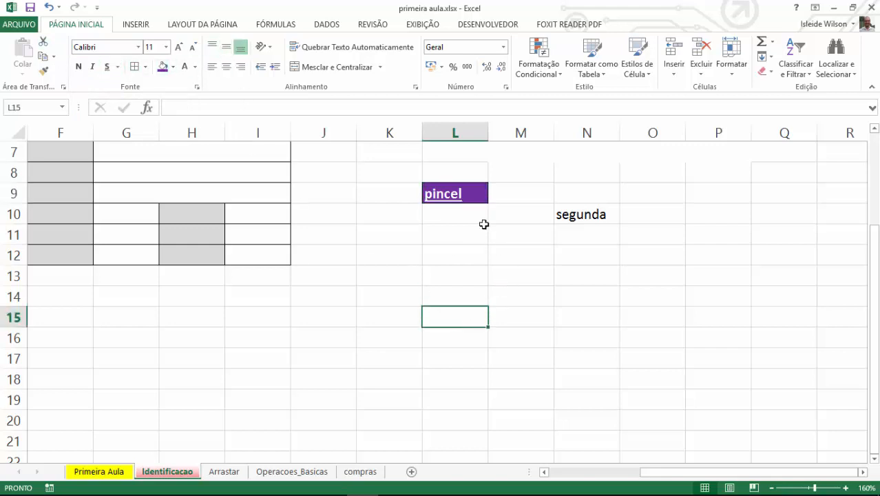
click(463, 188)
click(459, 246)
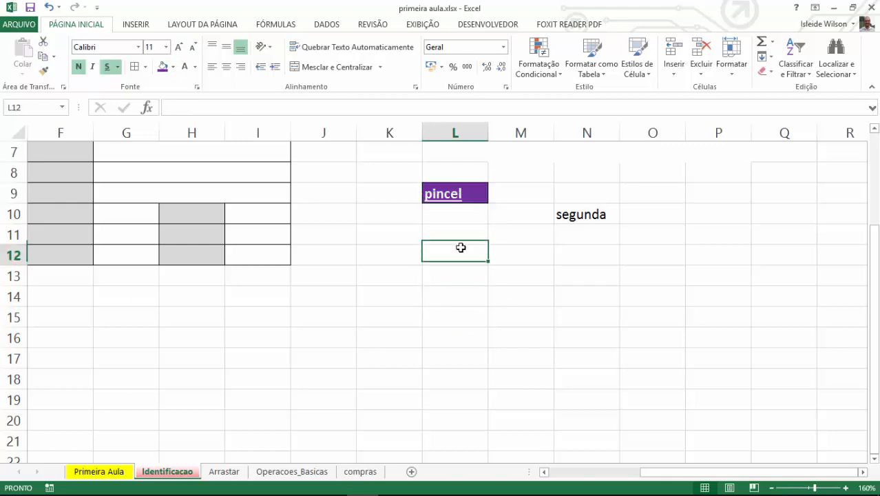
click(434, 192)
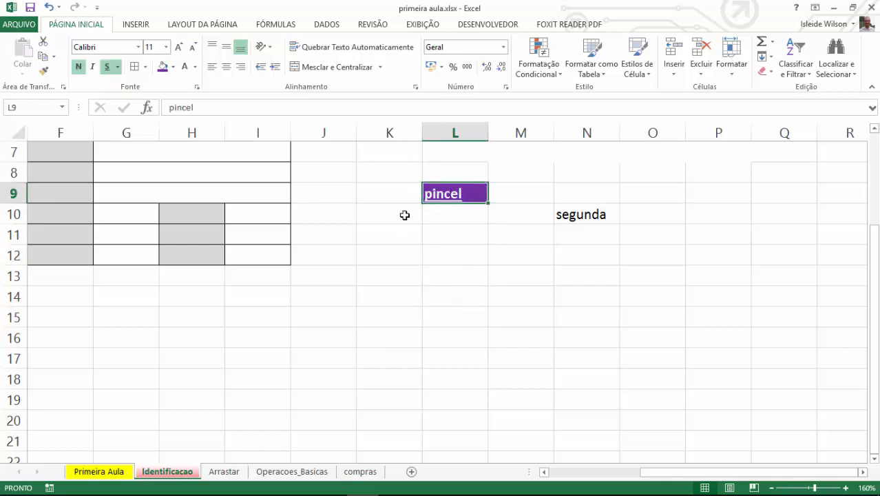
click(484, 246)
Copy the formatting of the "pincel" cell L9 to the "segunda" cell N10 with the Format Painter.
click(455, 192)
click(44, 71)
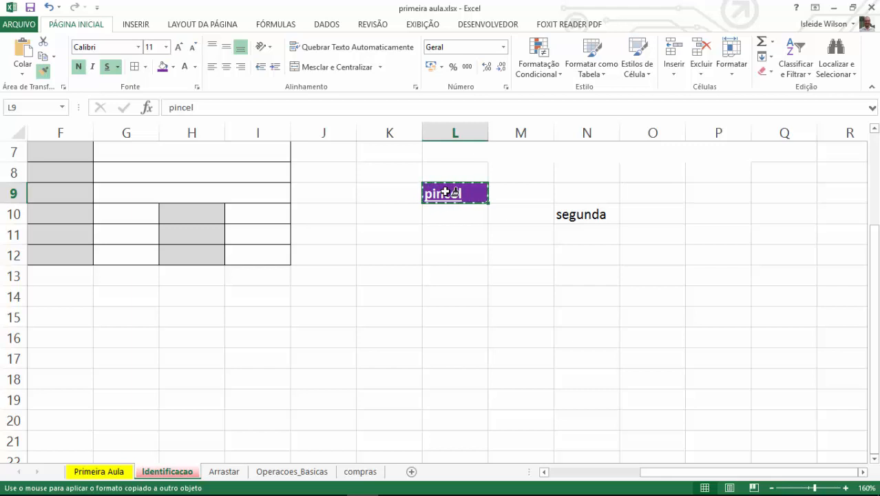
click(580, 215)
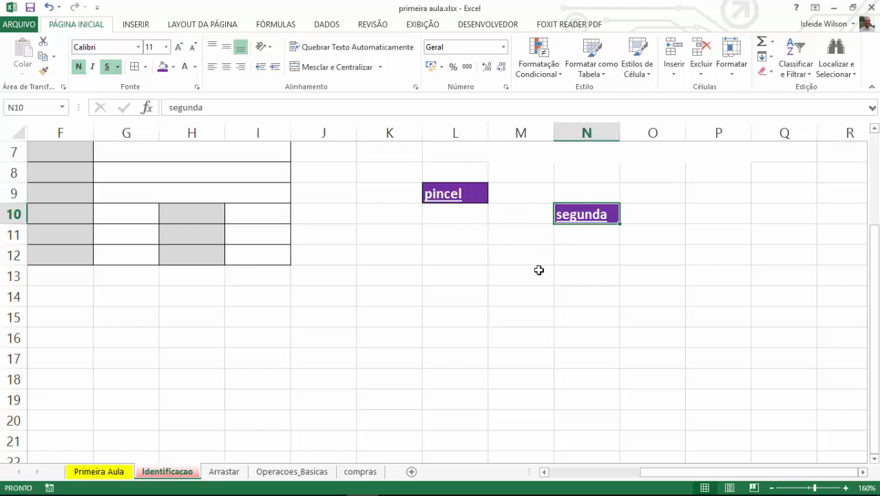
Select the original Identificação form in cells A1:D12 to review the layout being reproduced.
click(518, 279)
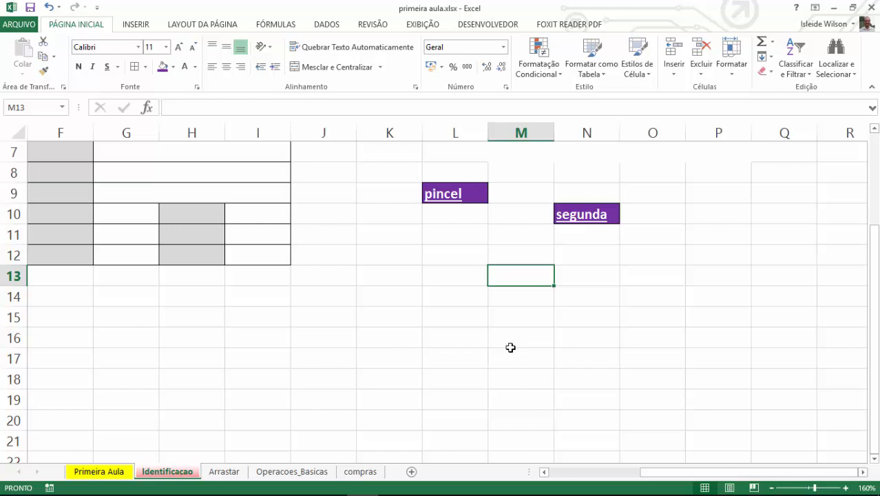
scroll(509, 346, up, 2)
drag(680, 473, 682, 481)
drag(78, 159, 322, 396)
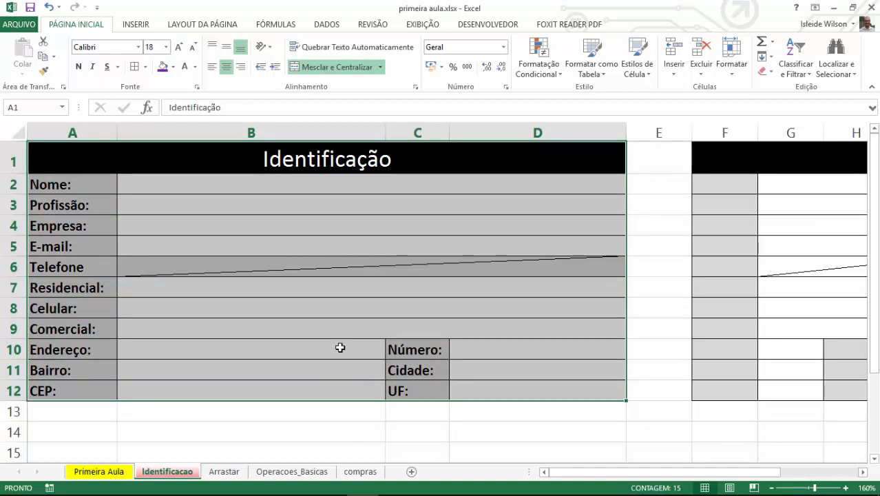
Widen columns G and I of the recreated form to resemble the proportions of the original Identificação form.
drag(620, 482, 685, 478)
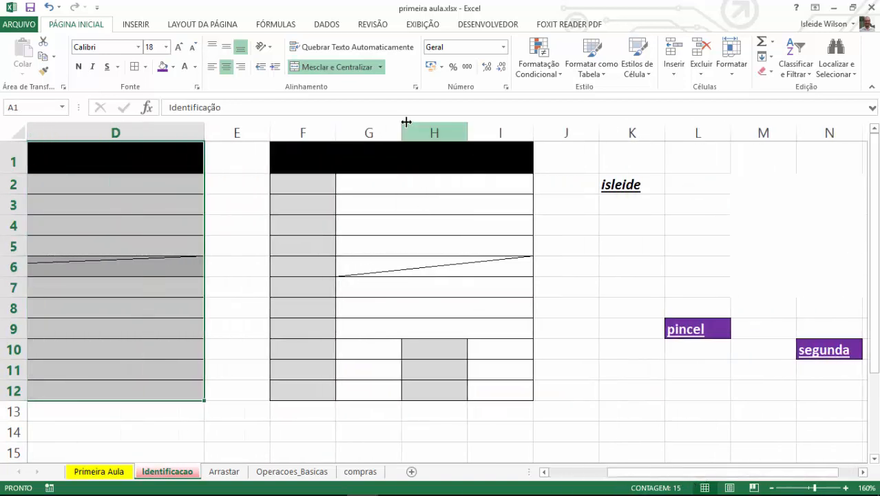
drag(401, 132, 479, 132)
drag(610, 132, 740, 132)
Fill the merged diagonal-border cell G6 with the same light gray used in row 6 of the original form.
click(442, 271)
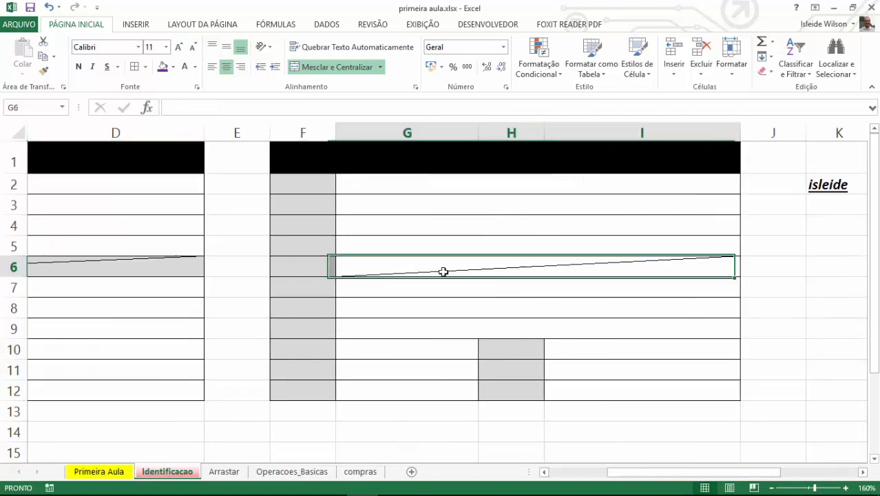
click(173, 67)
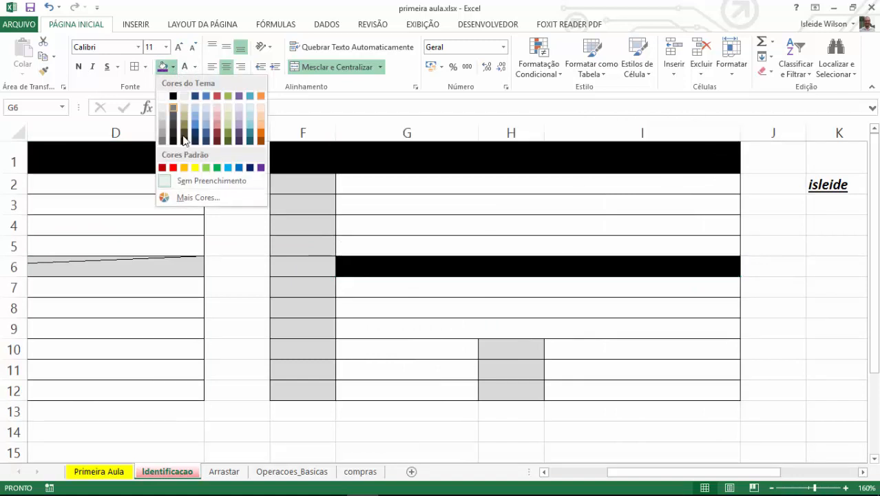
click(163, 117)
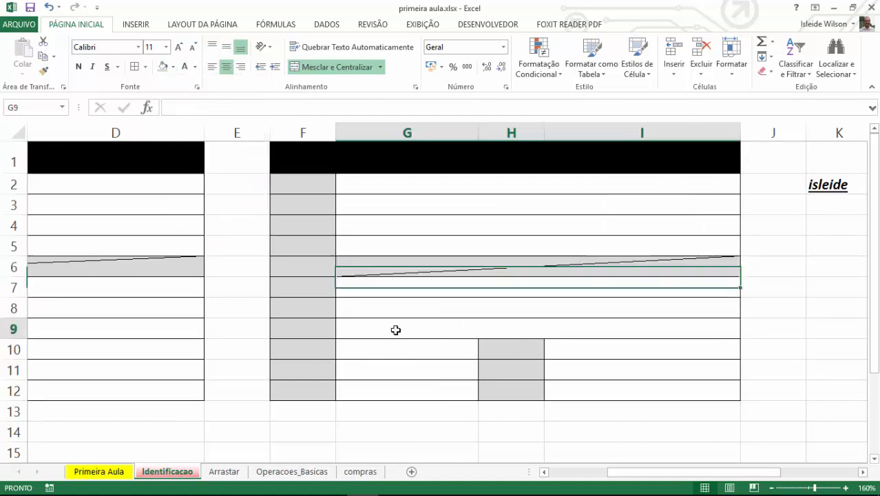
click(395, 329)
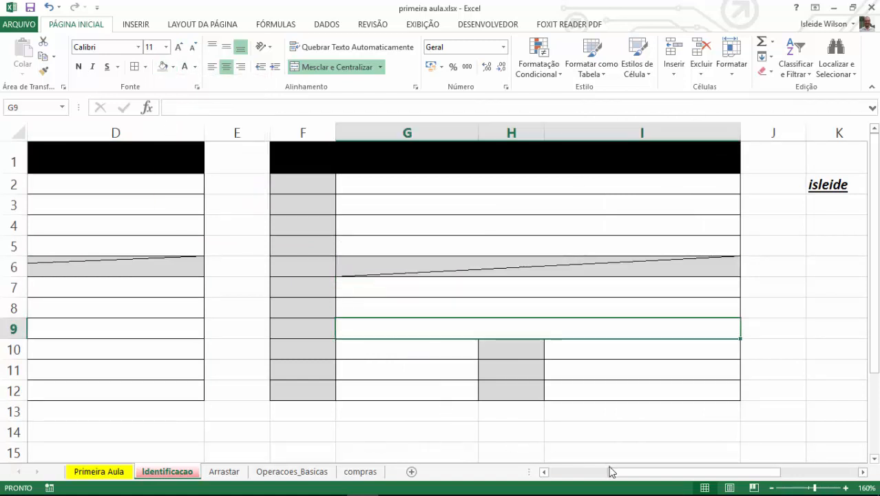
drag(667, 472, 609, 472)
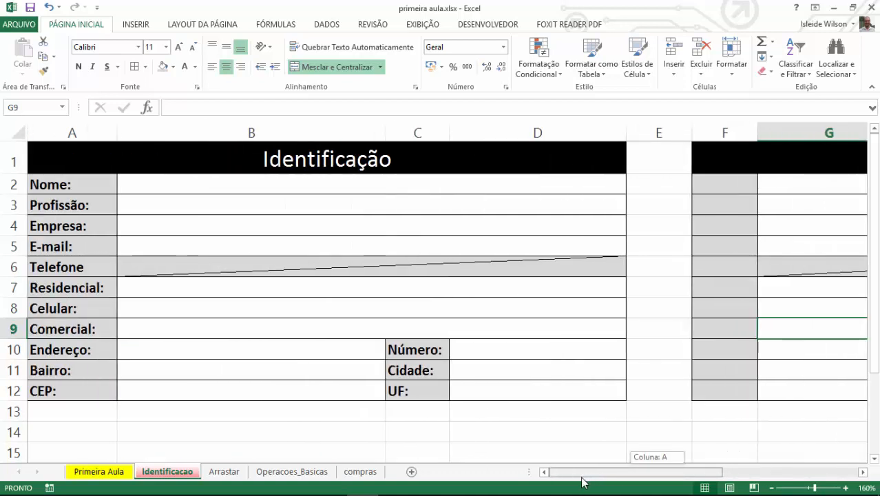